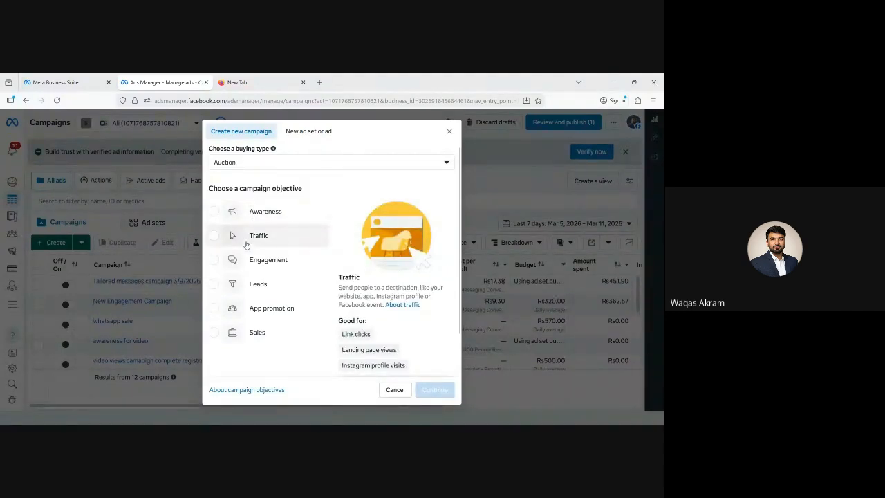
Start a new Auction campaign with the Engagement objective and the manual engagement campaign setup
{"action": "left_click", "coordinate": [215, 262]}
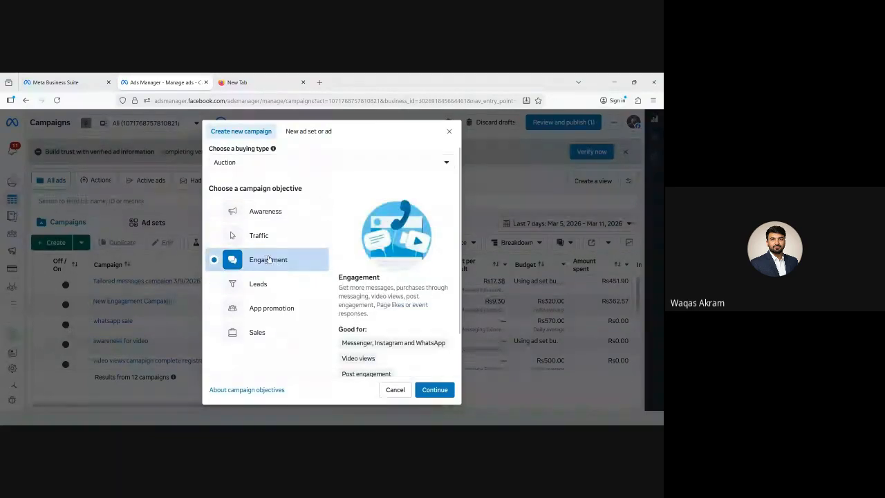
{"action": "scroll", "coordinate": [387, 310], "scroll_direction": "down", "scroll_amount": 1}
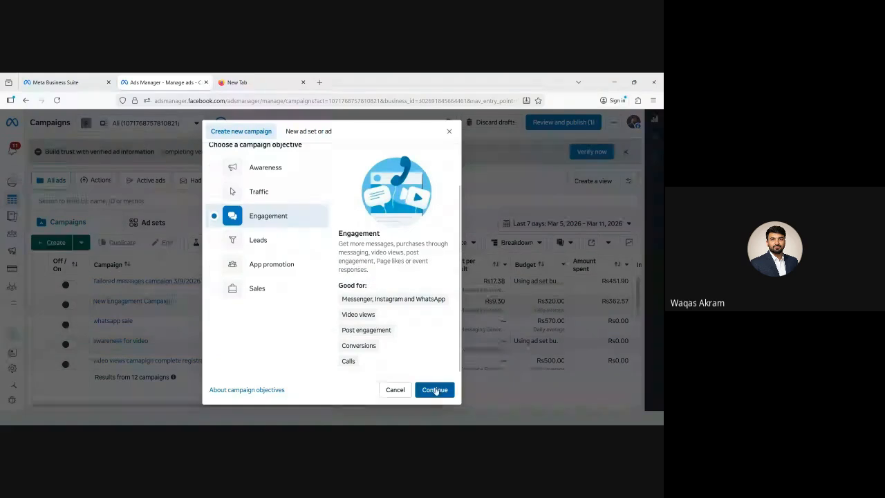
{"action": "left_click", "coordinate": [435, 390]}
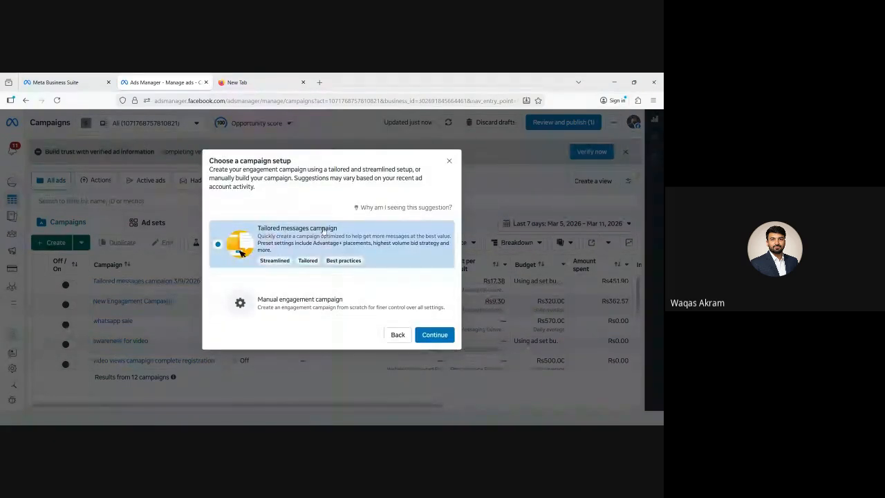
{"action": "left_click", "coordinate": [218, 307]}
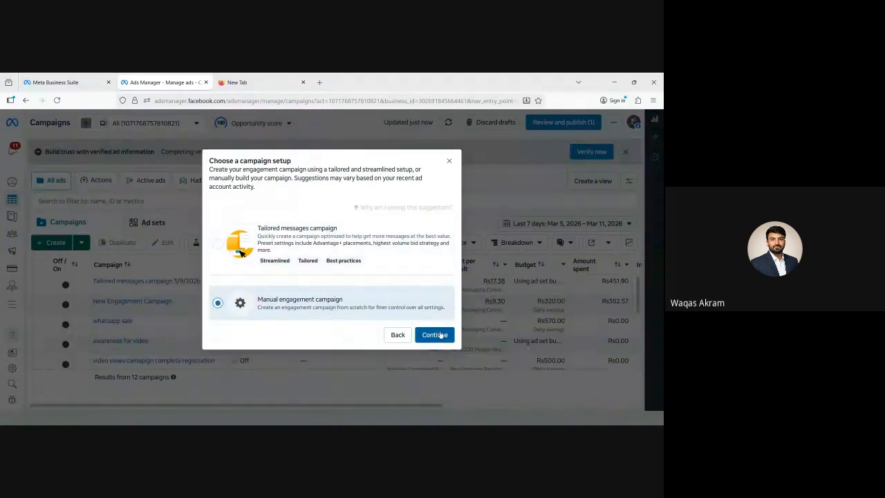
{"action": "left_click", "coordinate": [440, 335]}
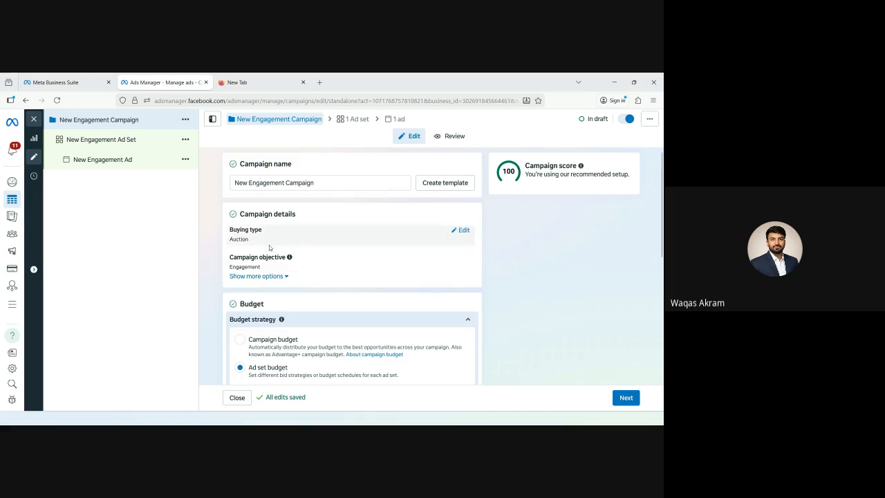
Switch the campaign's budget strategy to Campaign budget
{"action": "scroll", "coordinate": [270, 247], "scroll_direction": "down", "scroll_amount": 1}
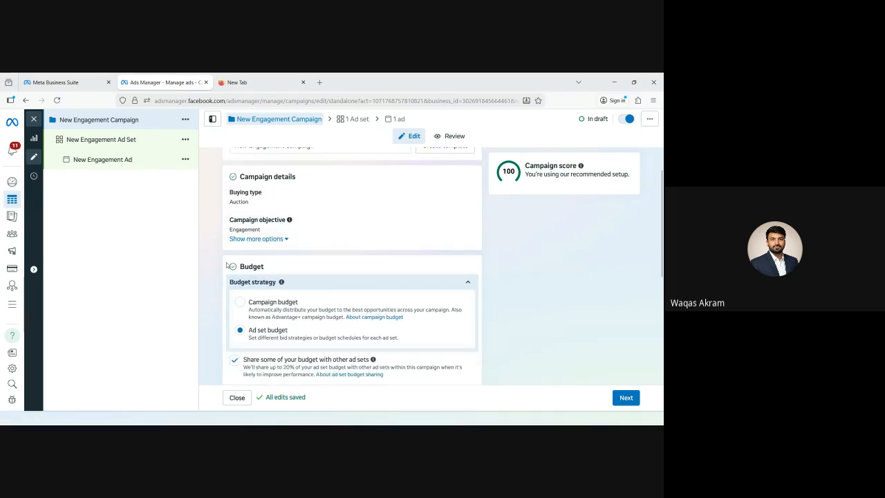
{"action": "scroll", "coordinate": [226, 264], "scroll_direction": "down", "scroll_amount": 1}
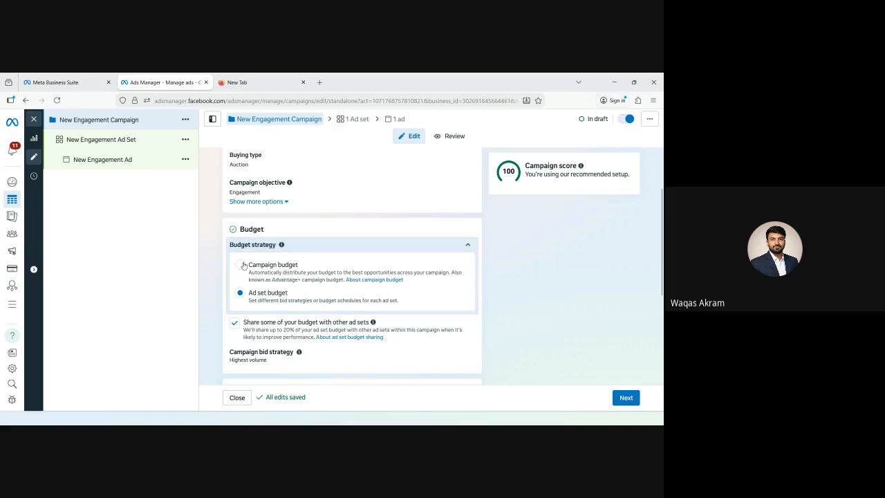
{"action": "left_click", "coordinate": [240, 265]}
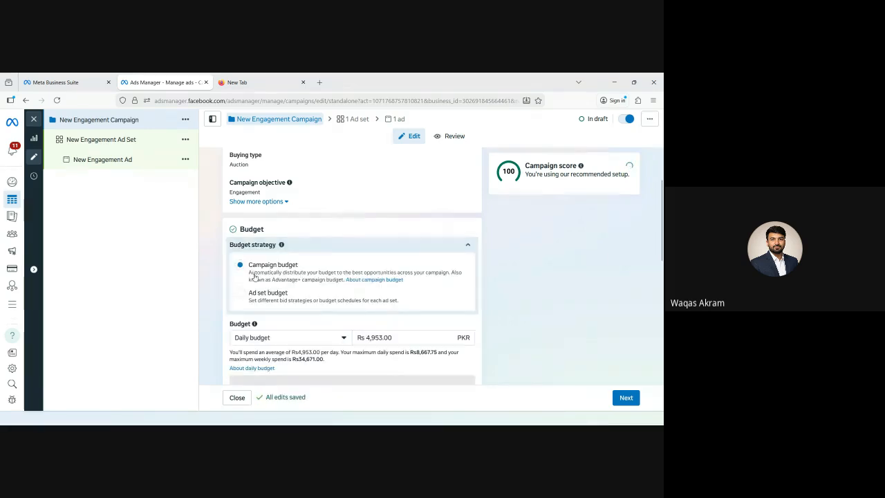
Check the Special Ad Categories options without declaring any, and continue to the ad set settings
{"action": "scroll", "coordinate": [268, 270], "scroll_direction": "down", "scroll_amount": 2}
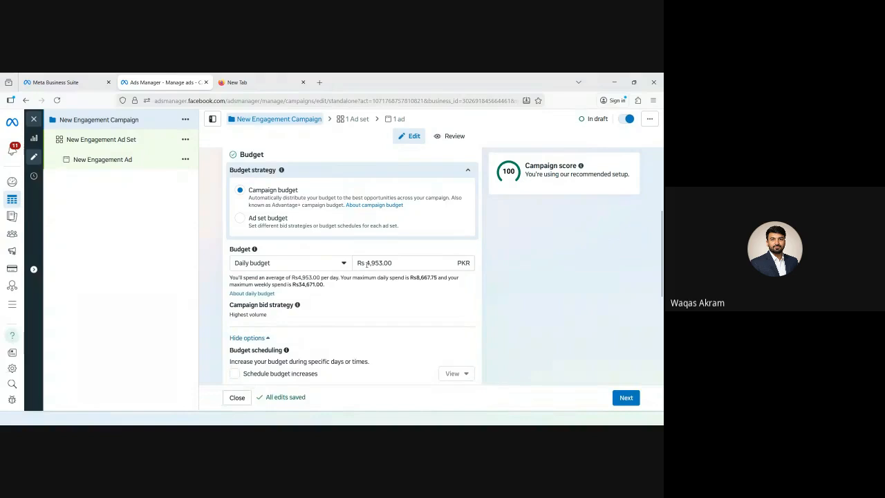
{"action": "scroll", "coordinate": [598, 369], "scroll_direction": "down", "scroll_amount": 3}
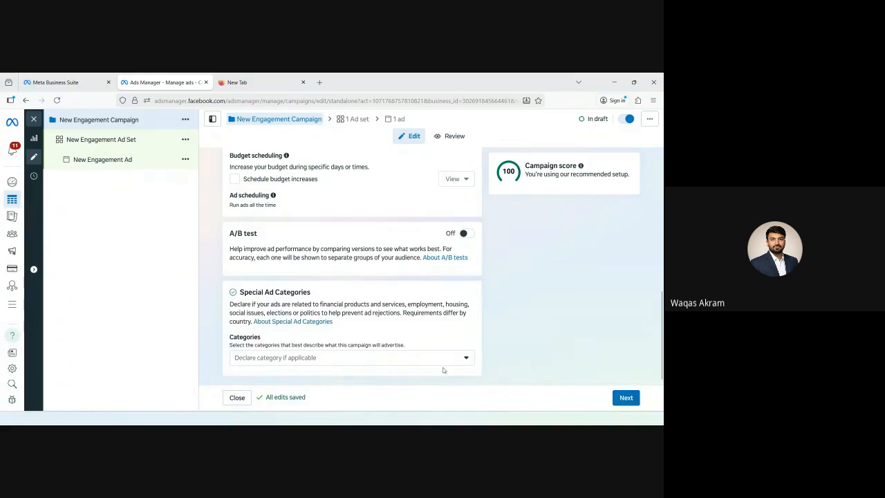
{"action": "left_click", "coordinate": [415, 360]}
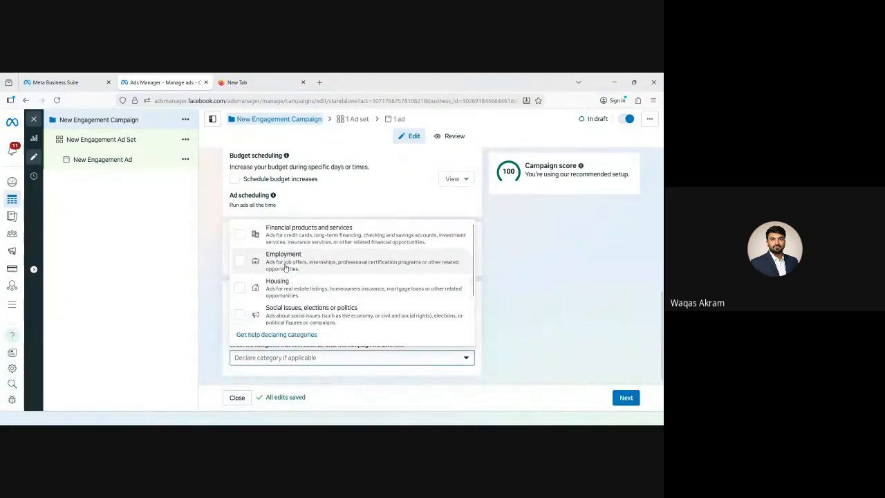
{"action": "left_click", "coordinate": [500, 327]}
{"action": "left_click", "coordinate": [625, 398]}
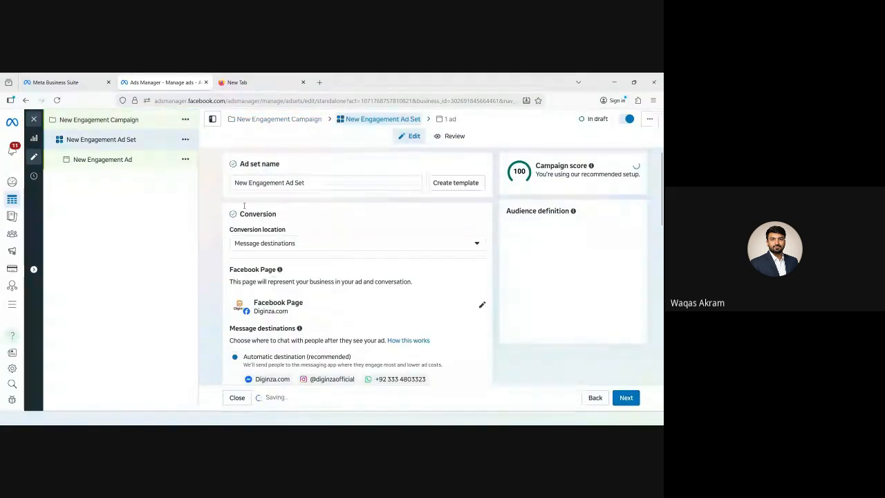
Look through the available conversion locations for the ad set, keeping Message destinations
{"action": "scroll", "coordinate": [244, 206], "scroll_direction": "down", "scroll_amount": 1}
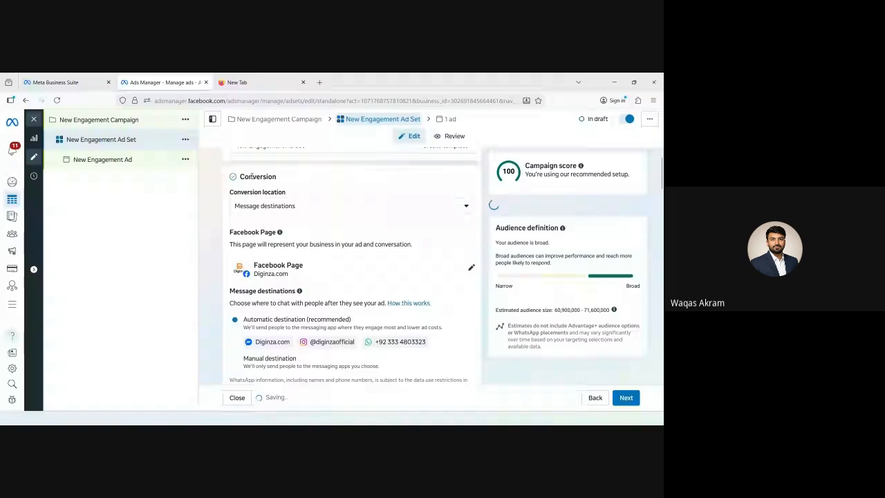
{"action": "left_click", "coordinate": [259, 204]}
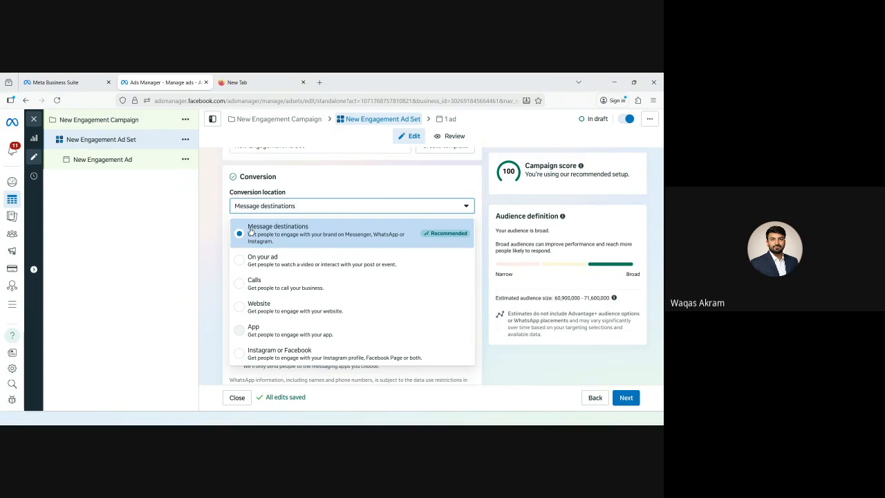
{"action": "left_click", "coordinate": [218, 215]}
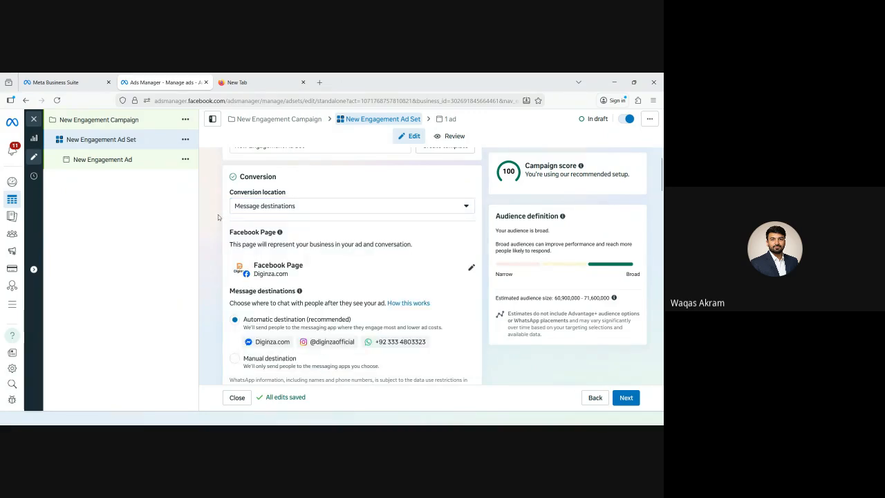
In the empty browser tab, search Google for "facebook ad library" and open the Ad Library site
{"action": "left_click", "coordinate": [241, 83]}
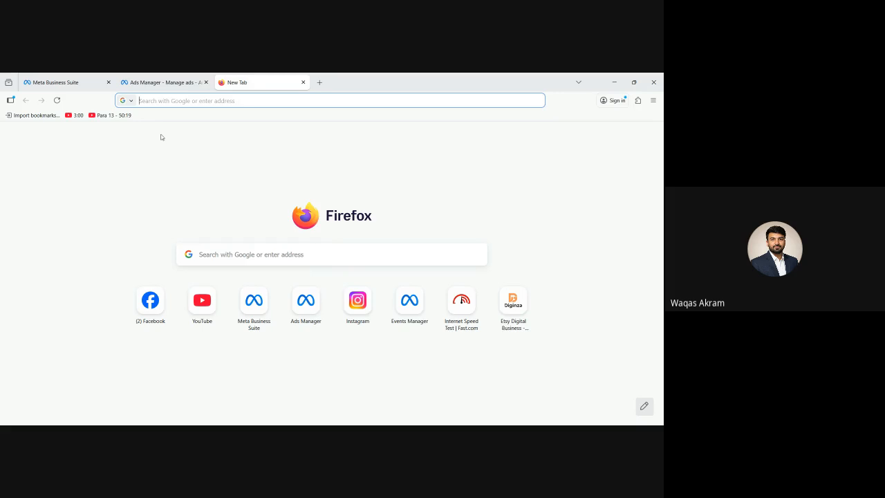
{"action": "type", "text": "facebook"}
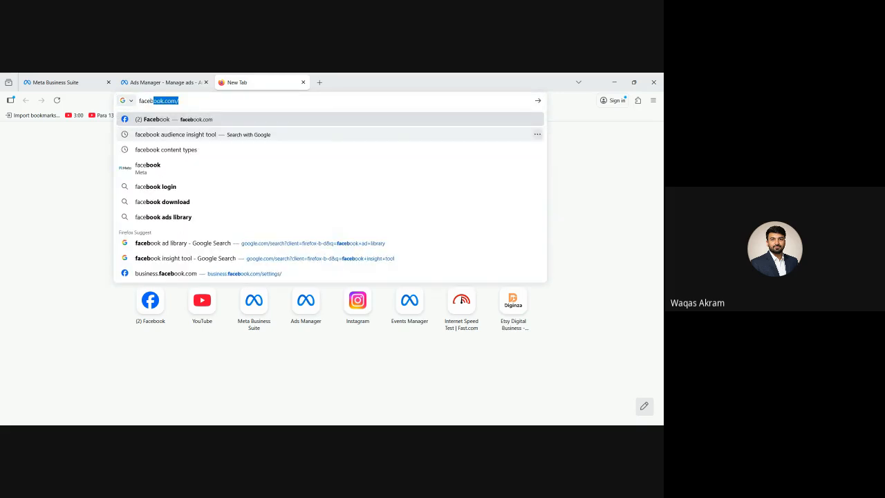
{"action": "type", "text": "m"}
{"action": "key", "text": "BackSpace"}
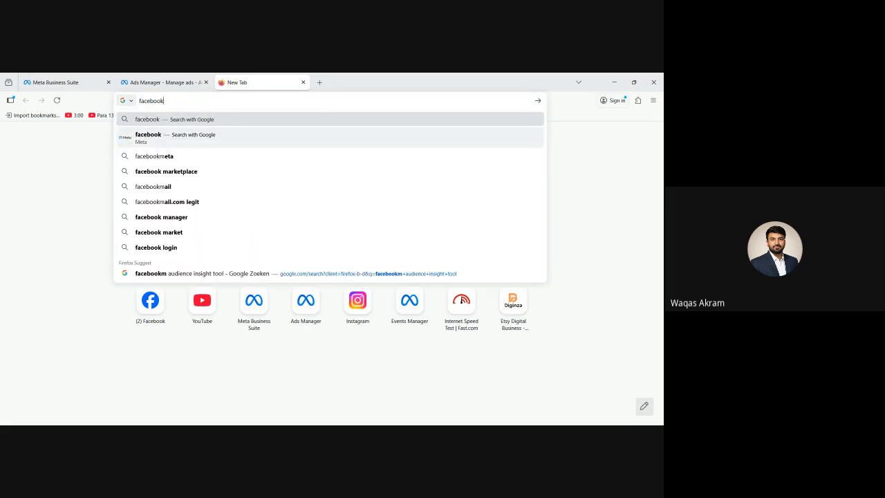
{"action": "type", "text": "ad library"}
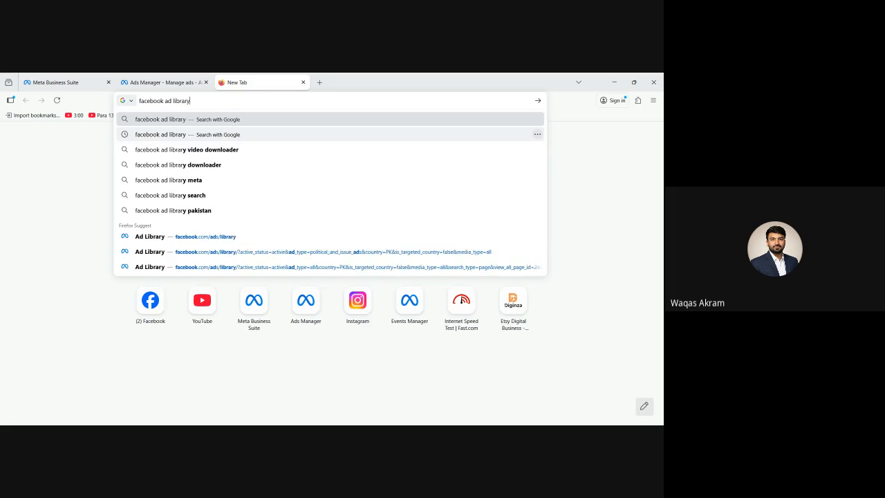
{"action": "key", "text": "Return"}
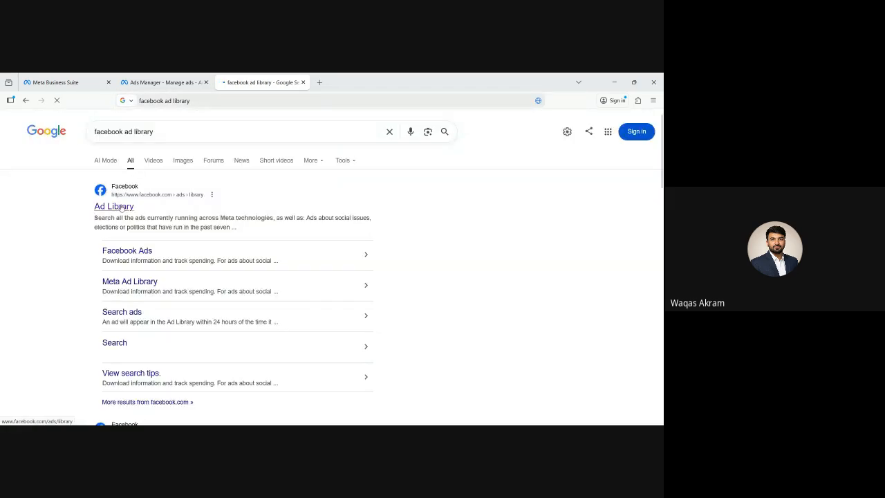
{"action": "left_click", "coordinate": [121, 208]}
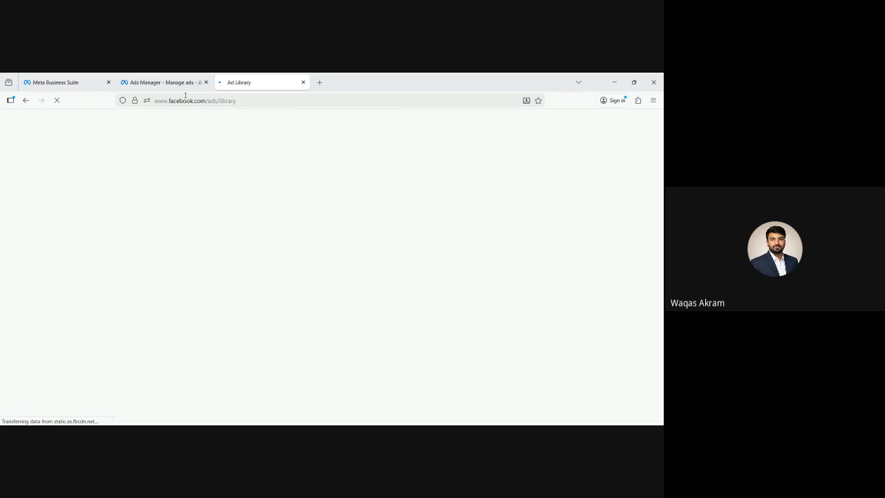
Search all ads in Pakistan for "website services" in the Ad Library, and reload the results page
{"action": "left_click", "coordinate": [321, 219]}
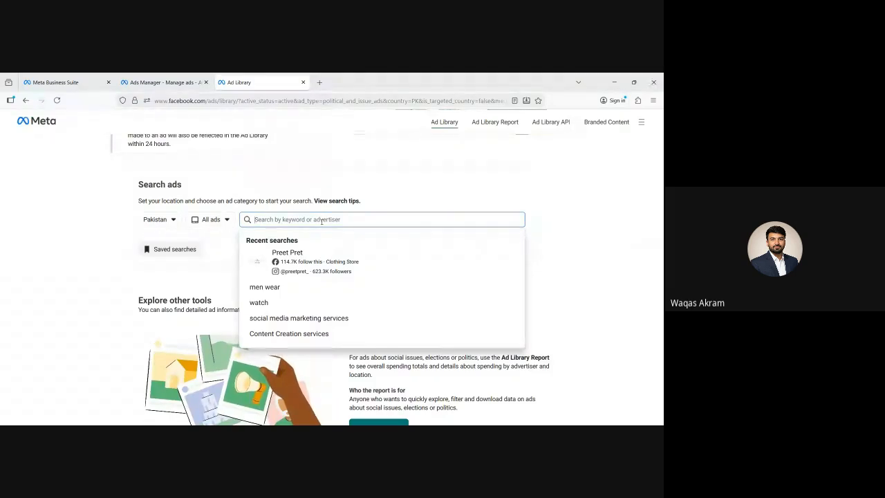
{"action": "type", "text": "webs"}
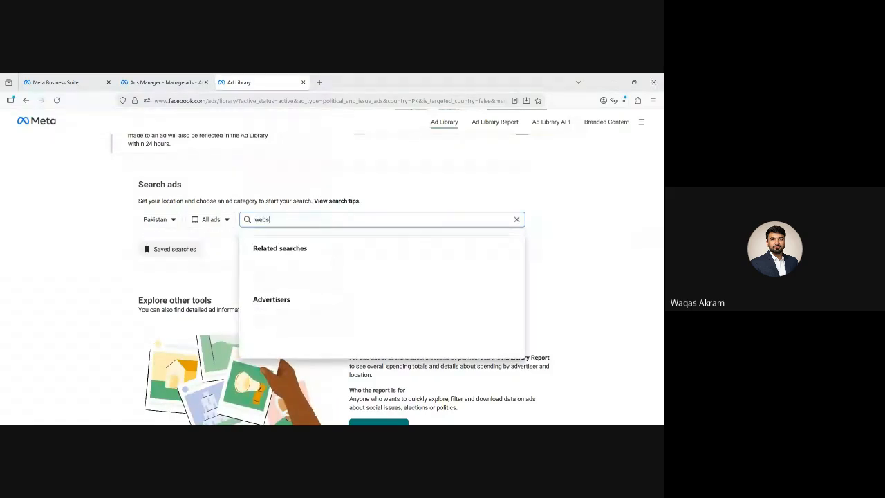
{"action": "key", "text": "BackSpace"}
{"action": "key", "text": "BackSpace"}
{"action": "key", "text": "BackSpace"}
{"action": "key", "text": "BackSpace"}
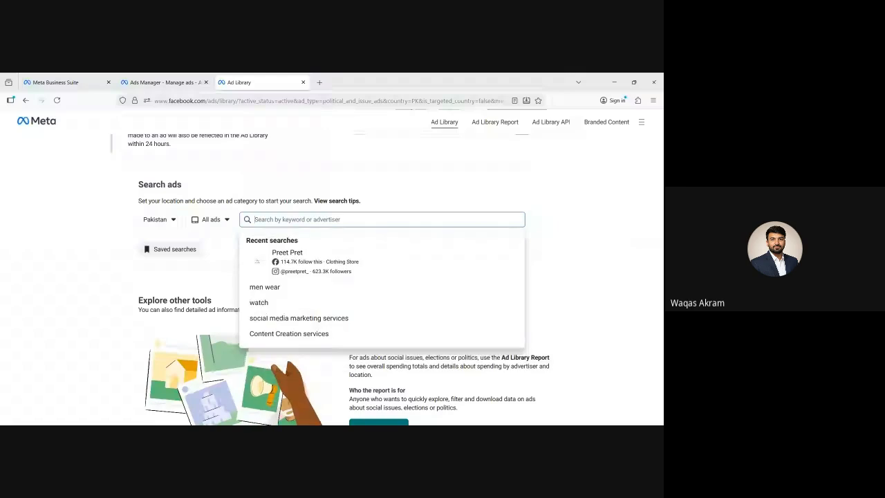
{"action": "type", "text": "w"}
{"action": "key", "text": "BackSpace"}
{"action": "type", "text": "websit"}
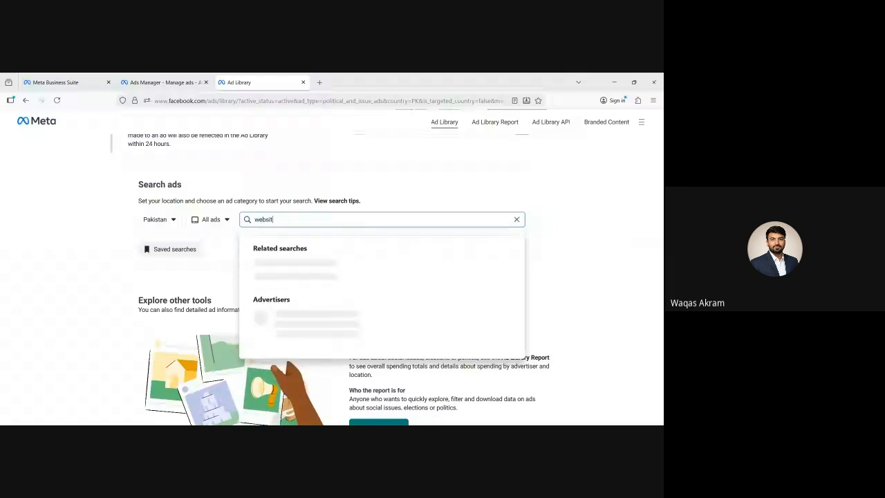
{"action": "type", "text": "e servi"}
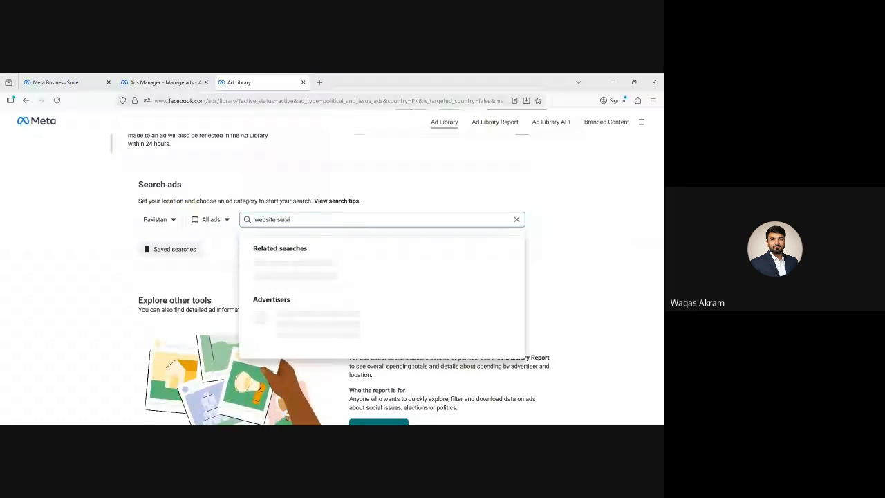
{"action": "type", "text": "ces"}
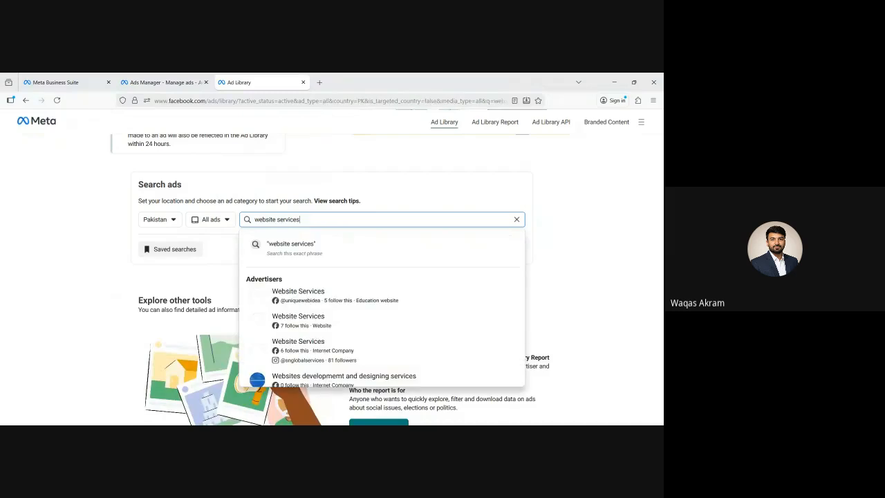
{"action": "key", "text": "Return"}
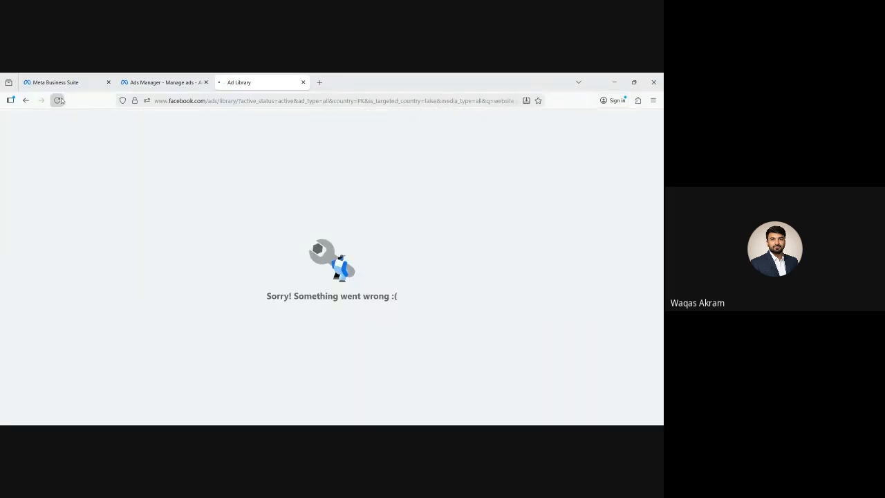
{"action": "left_click", "coordinate": [59, 100]}
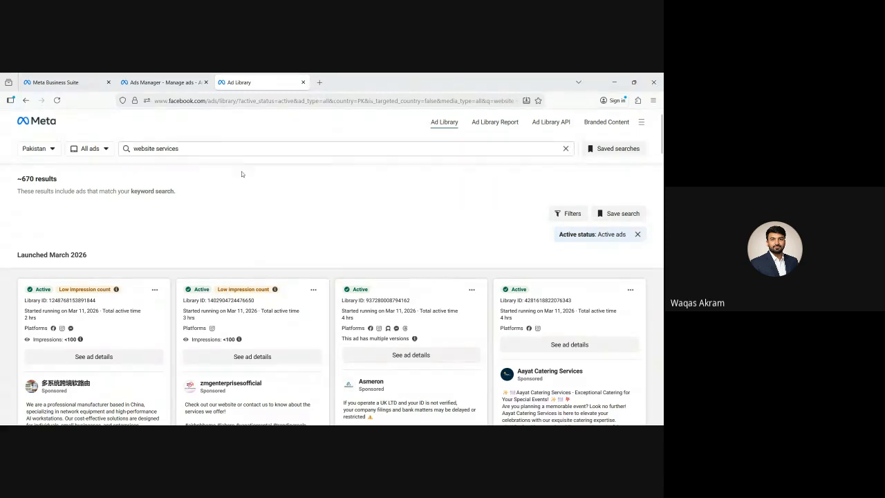
Browse the website services ads to examine their creatives and call-to-action buttons
{"action": "scroll", "coordinate": [255, 247], "scroll_direction": "down", "scroll_amount": 1}
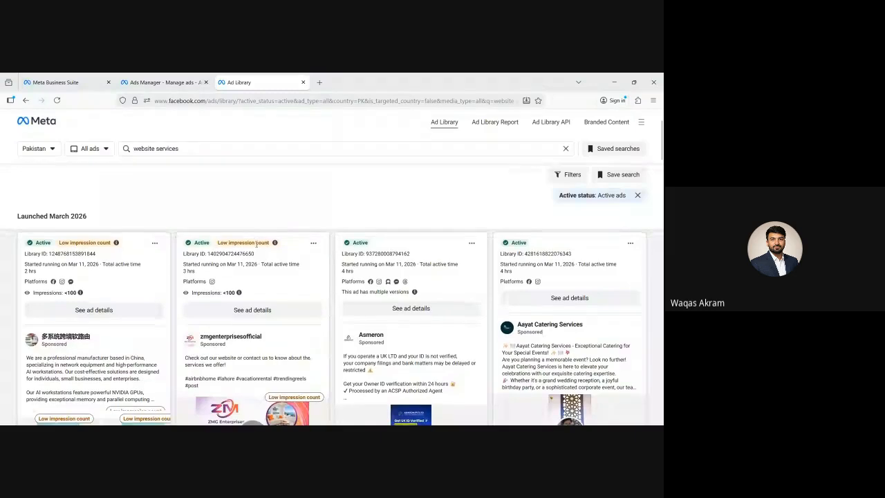
{"action": "scroll", "coordinate": [257, 243], "scroll_direction": "down", "scroll_amount": 1}
{"action": "scroll", "coordinate": [257, 244], "scroll_direction": "down", "scroll_amount": 1}
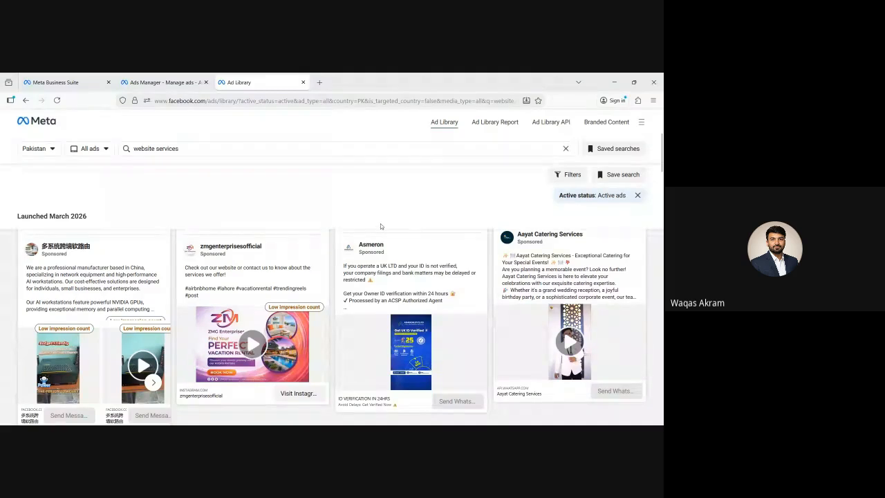
Return to the ad set draft in Ads Manager and review its conversion location, Facebook Page and message destination settings
{"action": "left_click", "coordinate": [169, 76]}
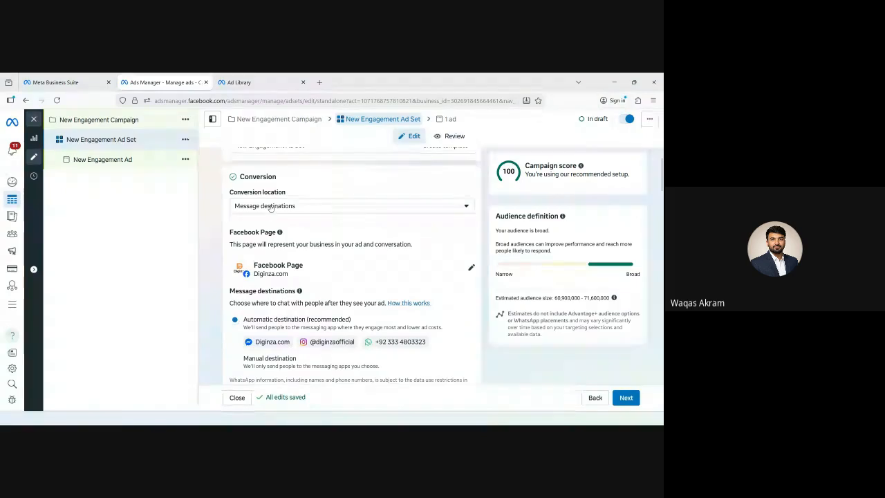
{"action": "scroll", "coordinate": [273, 210], "scroll_direction": "down", "scroll_amount": 1}
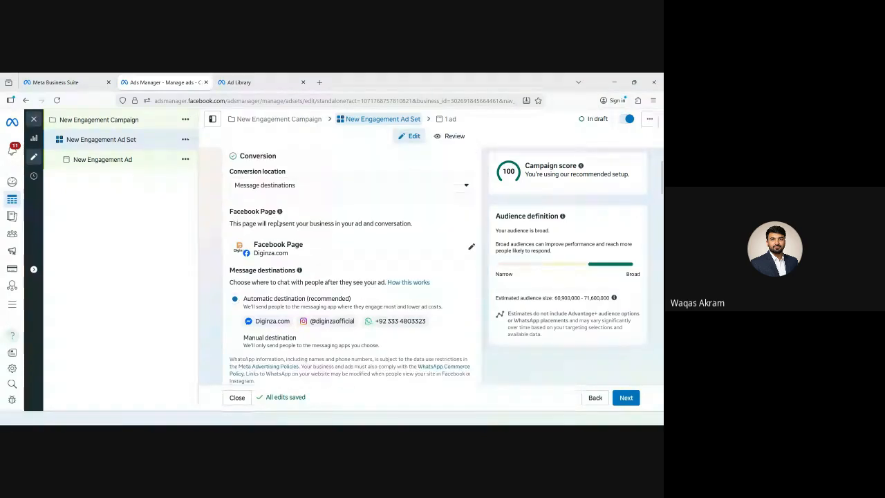
{"action": "scroll", "coordinate": [275, 222], "scroll_direction": "up", "scroll_amount": 1}
{"action": "scroll", "coordinate": [275, 220], "scroll_direction": "down", "scroll_amount": 1}
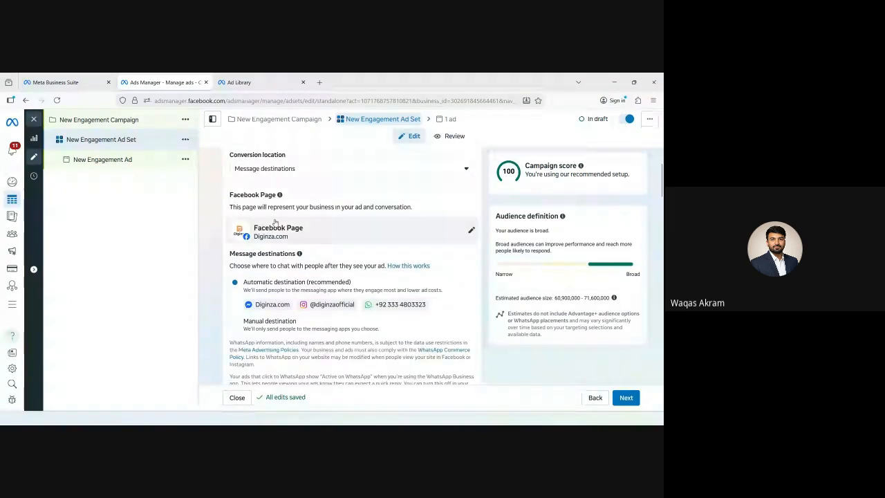
{"action": "scroll", "coordinate": [245, 283], "scroll_direction": "up", "scroll_amount": 2}
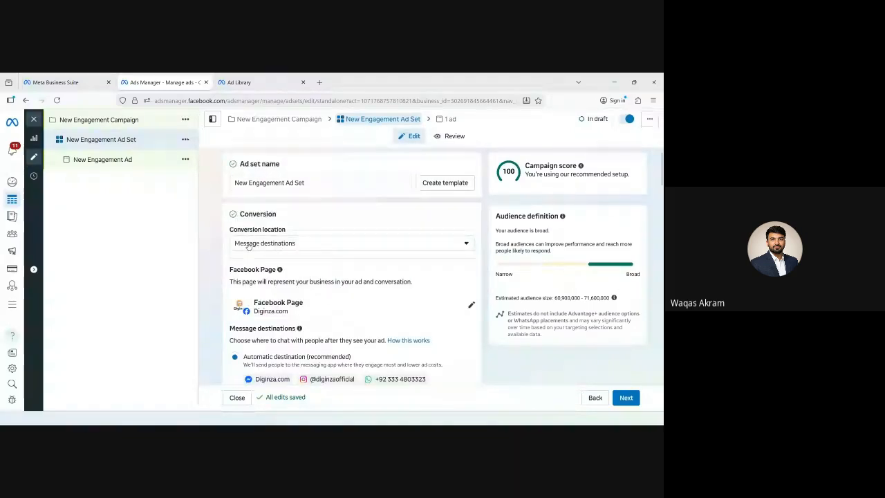
Try manual message destinations with Messenger excluded, and restore the automatic destination
{"action": "scroll", "coordinate": [249, 245], "scroll_direction": "down", "scroll_amount": 3}
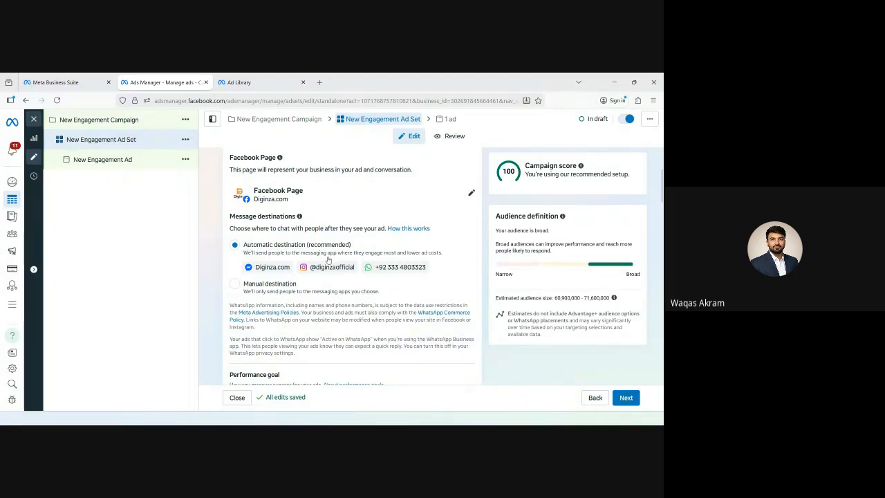
{"action": "left_click", "coordinate": [254, 282]}
{"action": "scroll", "coordinate": [254, 249], "scroll_direction": "down", "scroll_amount": 1}
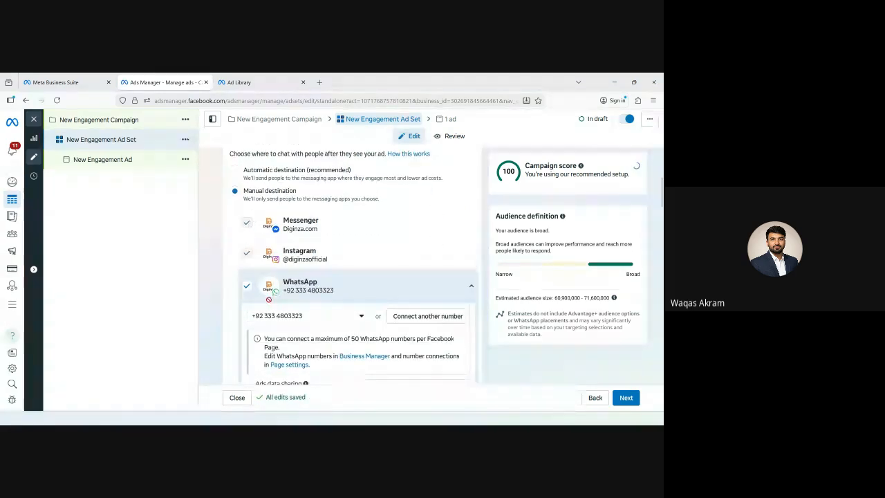
{"action": "left_click", "coordinate": [246, 221]}
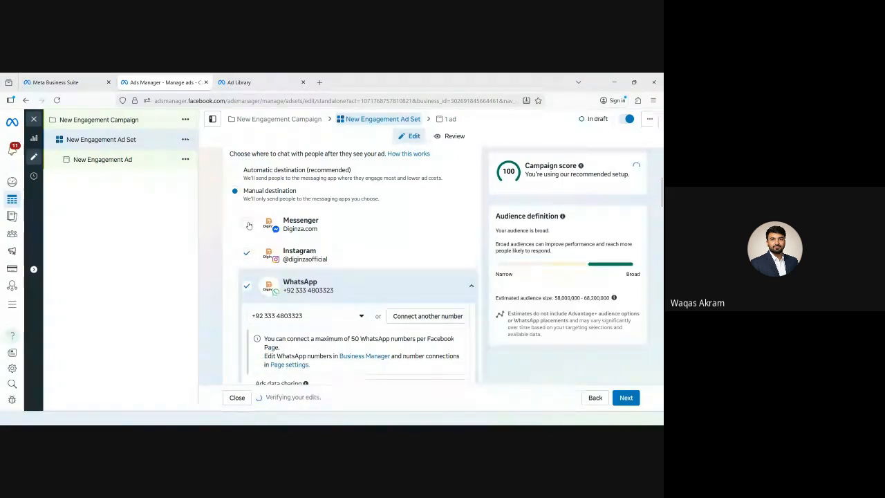
{"action": "scroll", "coordinate": [242, 248], "scroll_direction": "up", "scroll_amount": 1}
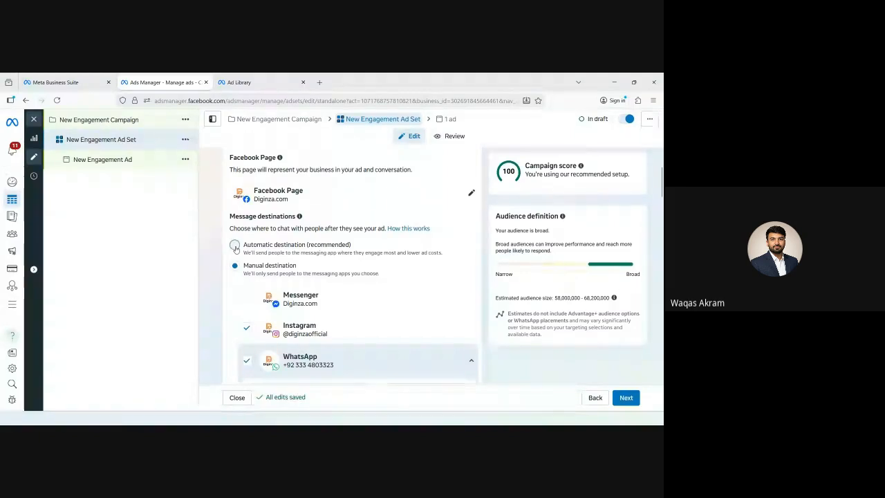
{"action": "left_click", "coordinate": [235, 246]}
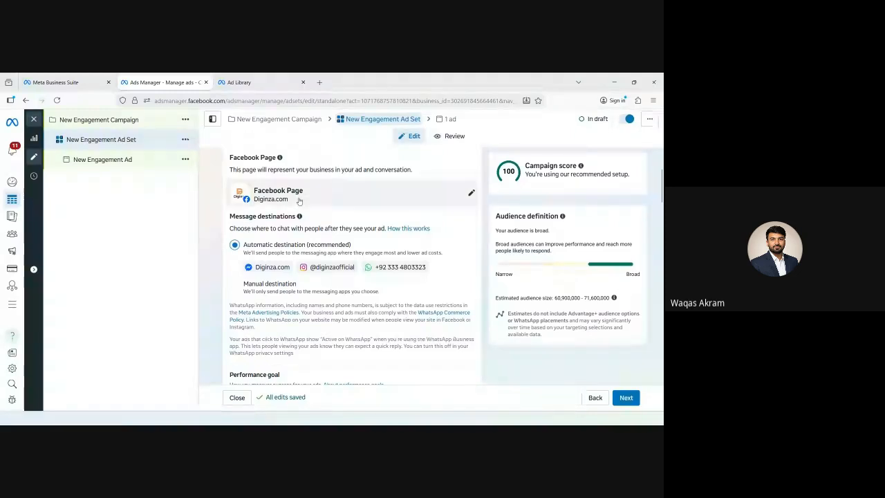
Open business.facebook.com in a new browser tab to view the Meta Business Suite home page
{"action": "left_click", "coordinate": [318, 83]}
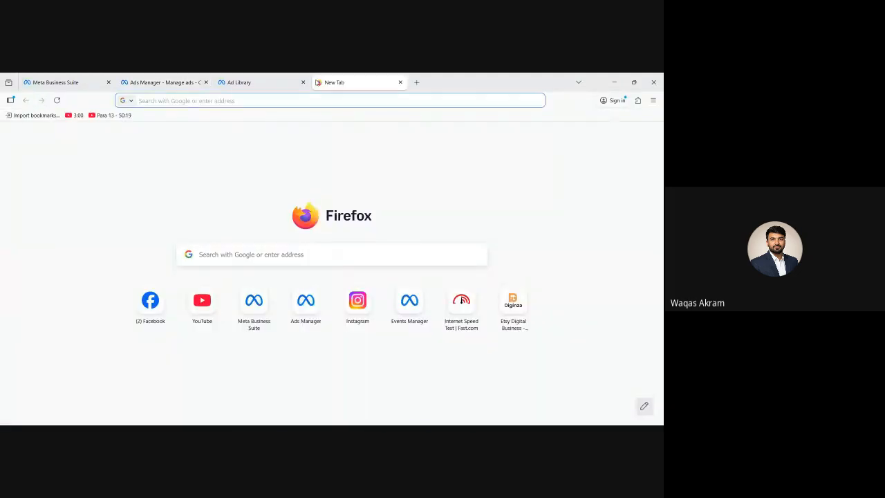
{"action": "type", "text": "business.facebook.com/"}
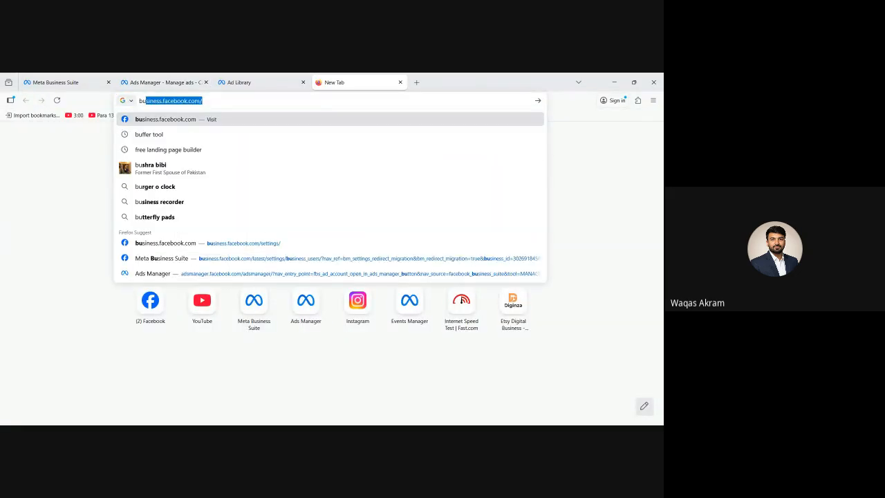
{"action": "key", "text": "Right"}
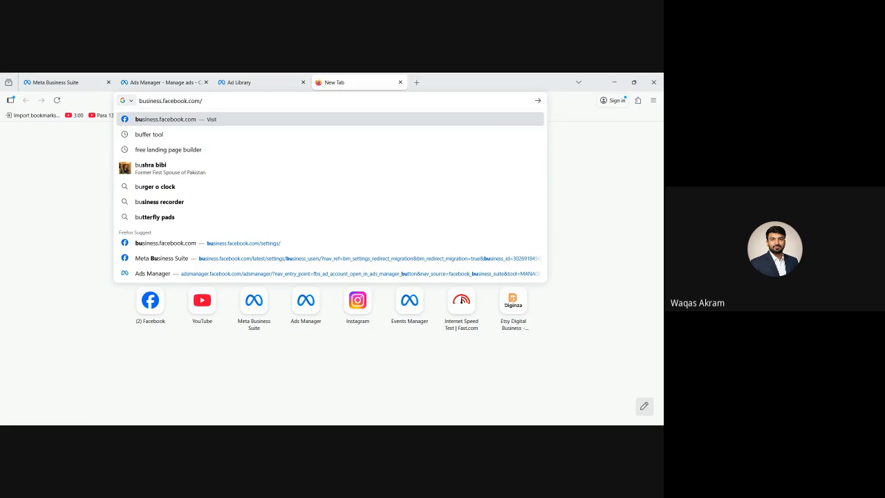
{"action": "key", "text": "Return"}
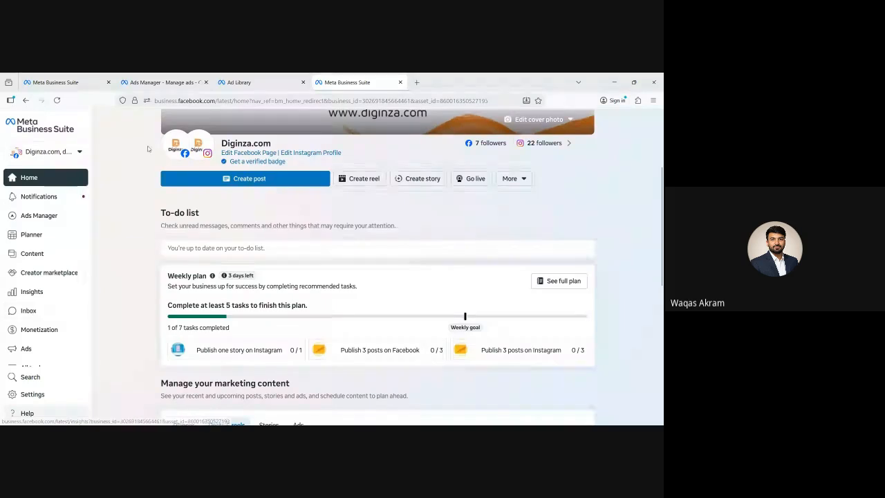
Return to the ad set draft in Ads Manager and use manual message destinations with Messenger and WhatsApp
{"action": "left_click", "coordinate": [165, 77]}
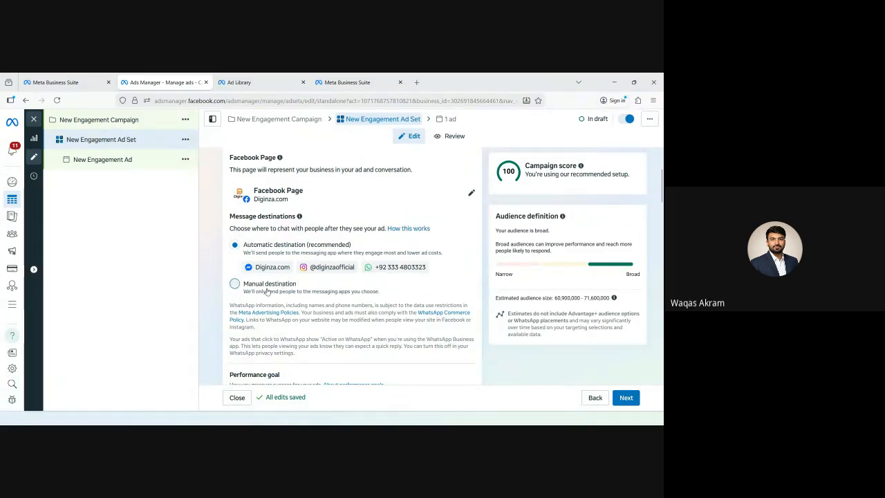
{"action": "left_click", "coordinate": [233, 285]}
{"action": "scroll", "coordinate": [269, 291], "scroll_direction": "down", "scroll_amount": 1}
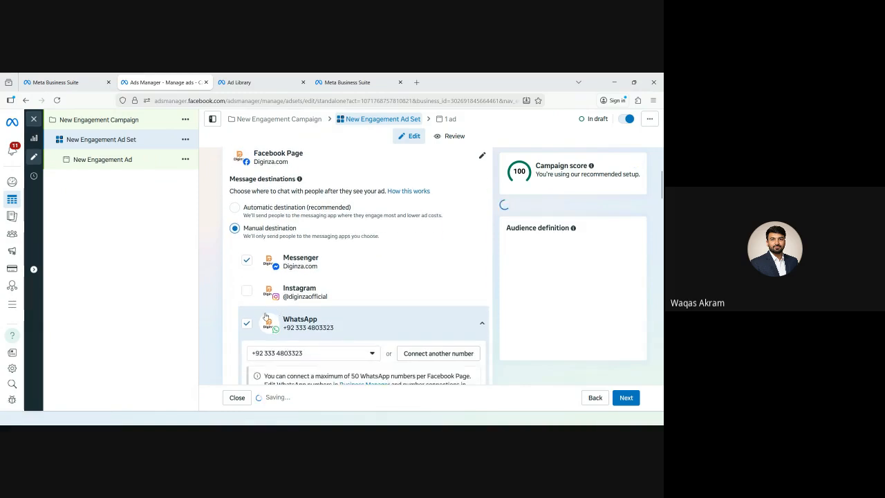
{"action": "scroll", "coordinate": [273, 293], "scroll_direction": "up", "scroll_amount": 1}
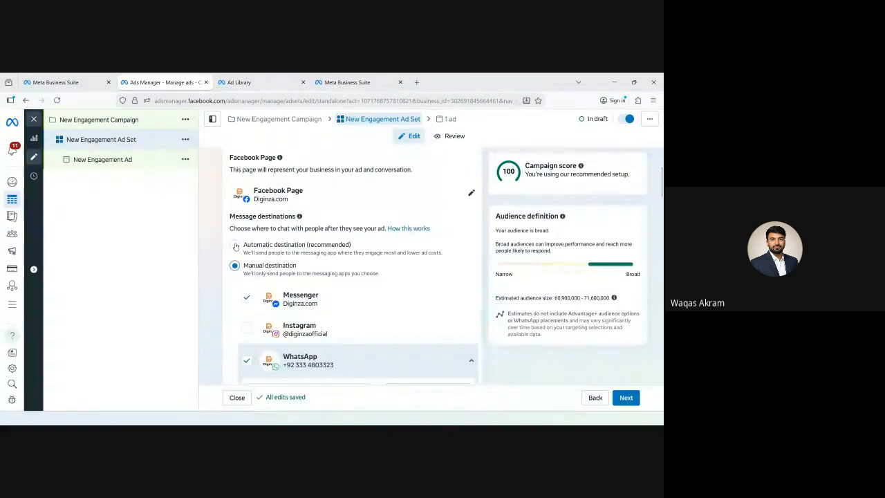
Check the ad set's performance goal options and choose Maximize number of conversations
{"action": "scroll", "coordinate": [243, 277], "scroll_direction": "down", "scroll_amount": 1}
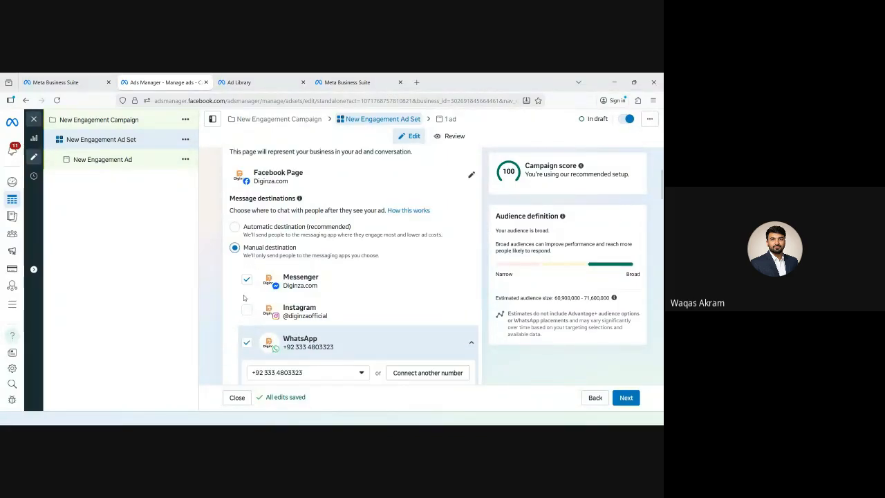
{"action": "scroll", "coordinate": [243, 277], "scroll_direction": "down", "scroll_amount": 3}
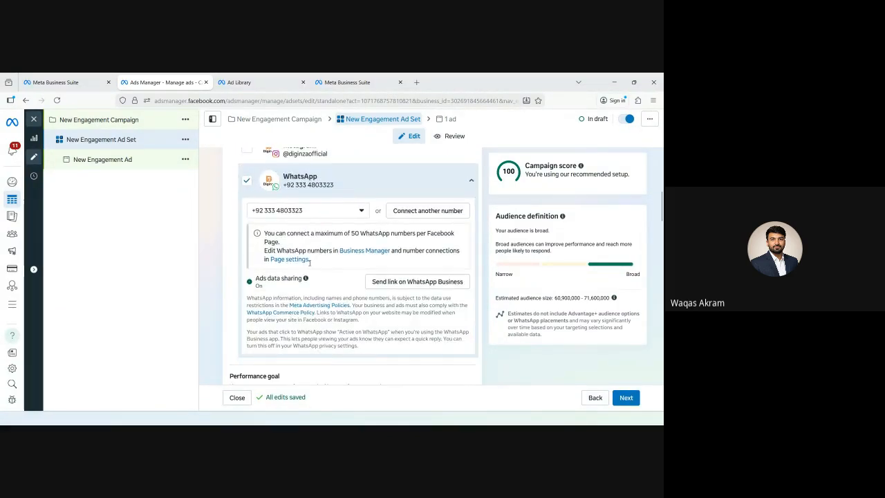
{"action": "scroll", "coordinate": [293, 296], "scroll_direction": "down", "scroll_amount": 2}
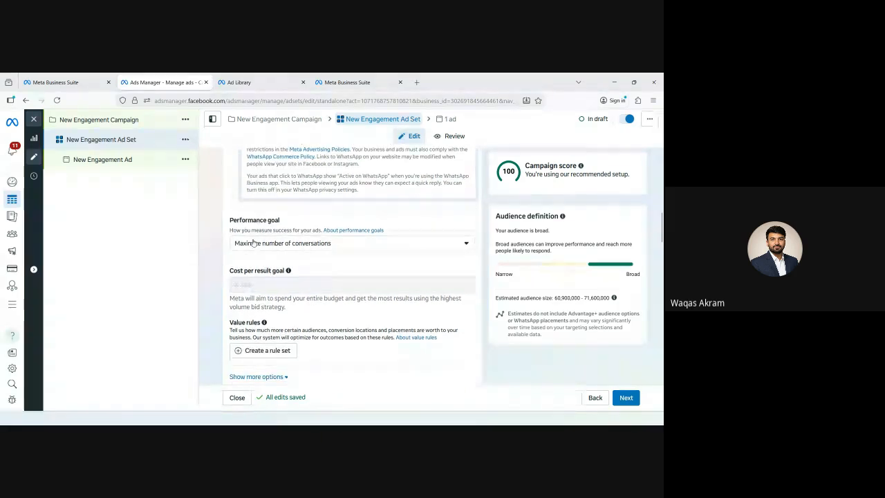
{"action": "left_click", "coordinate": [253, 243]}
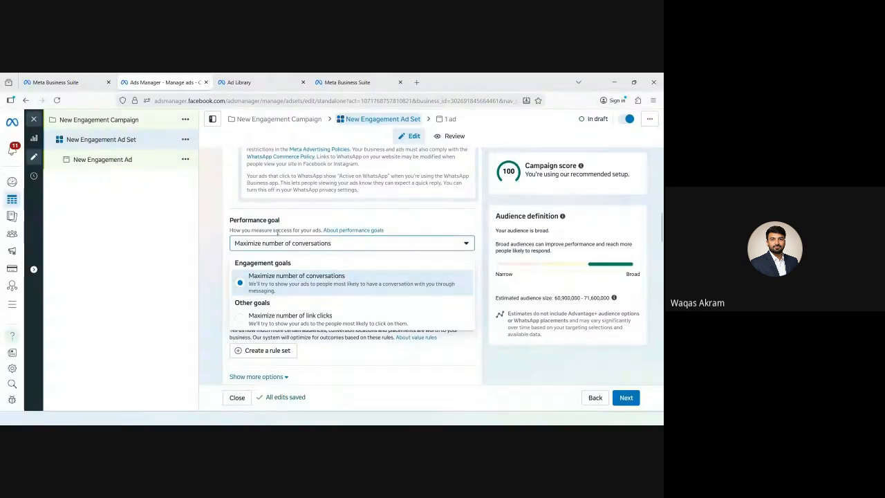
{"action": "left_click", "coordinate": [250, 280]}
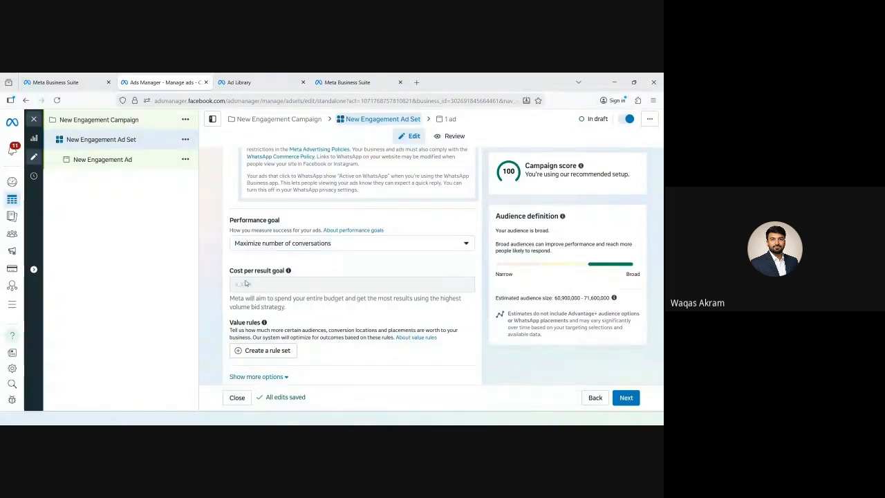
Review the ad set's Budget & schedule section and its Audience controls
{"action": "scroll", "coordinate": [231, 257], "scroll_direction": "down", "scroll_amount": 1}
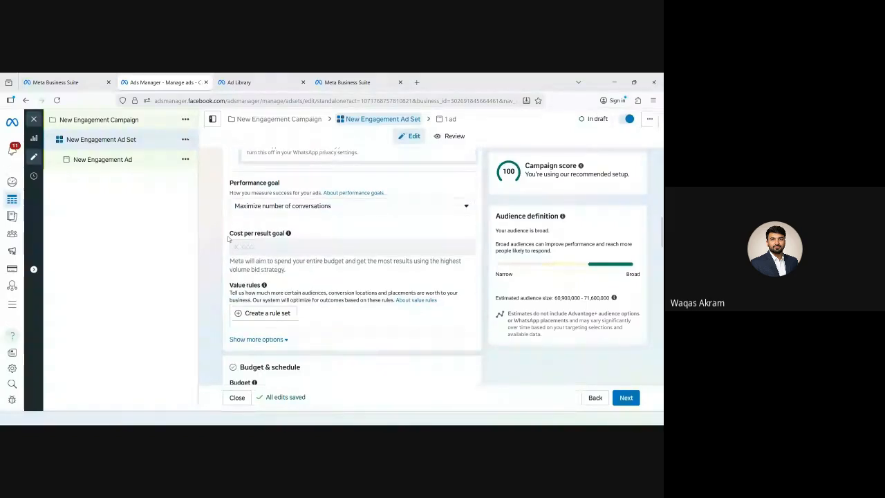
{"action": "scroll", "coordinate": [284, 237], "scroll_direction": "down", "scroll_amount": 1}
{"action": "scroll", "coordinate": [283, 236], "scroll_direction": "down", "scroll_amount": 5}
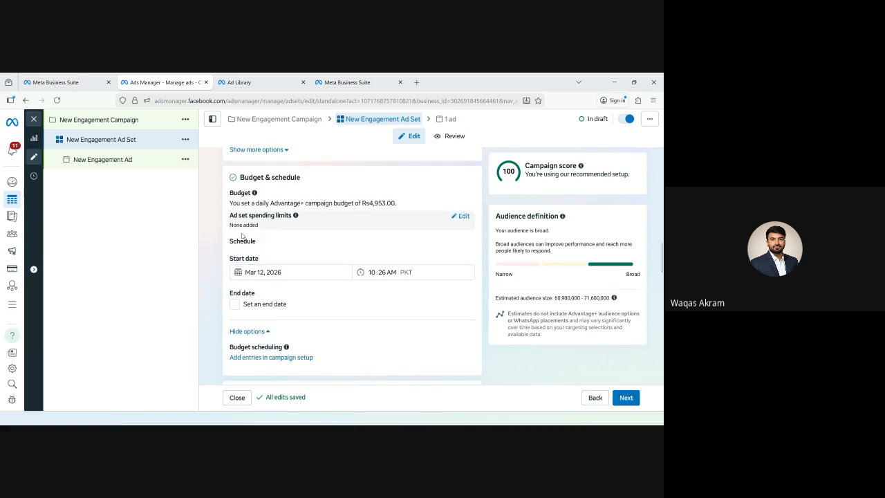
{"action": "scroll", "coordinate": [243, 229], "scroll_direction": "down", "scroll_amount": 3}
{"action": "scroll", "coordinate": [244, 228], "scroll_direction": "down", "scroll_amount": 4}
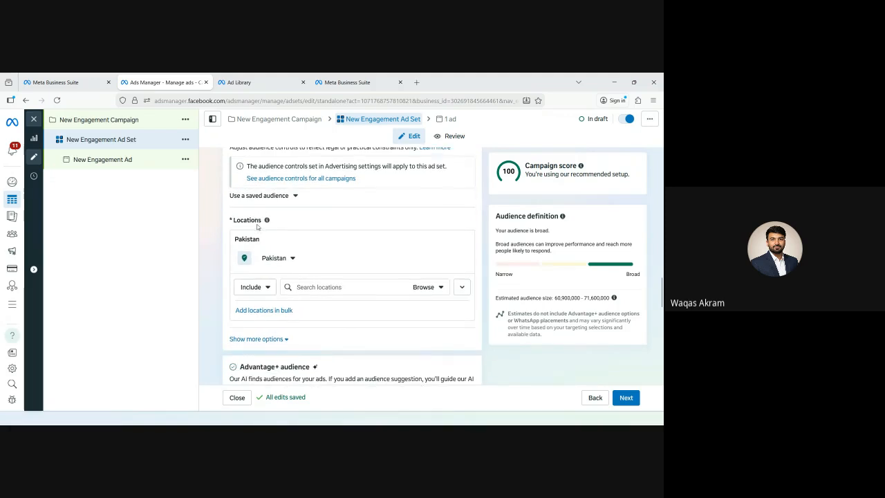
{"action": "scroll", "coordinate": [258, 226], "scroll_direction": "up", "scroll_amount": 2}
{"action": "triple_click", "coordinate": [256, 210]}
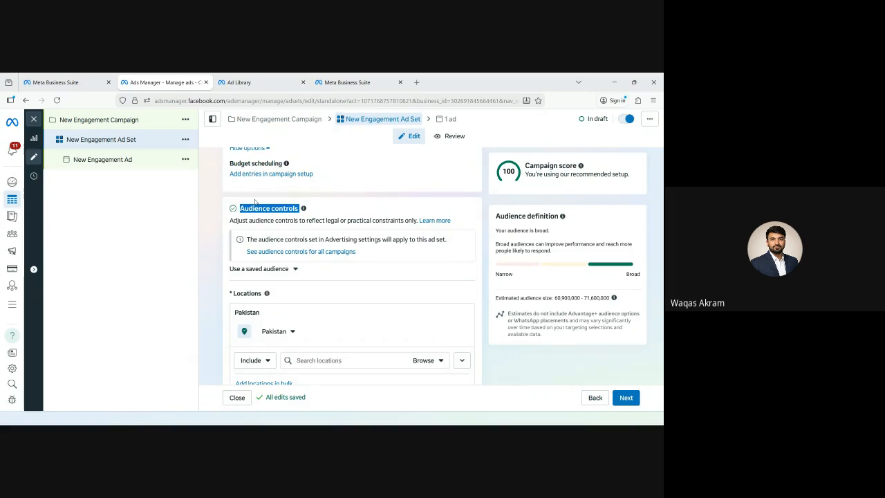
{"action": "scroll", "coordinate": [322, 280], "scroll_direction": "down", "scroll_amount": 1}
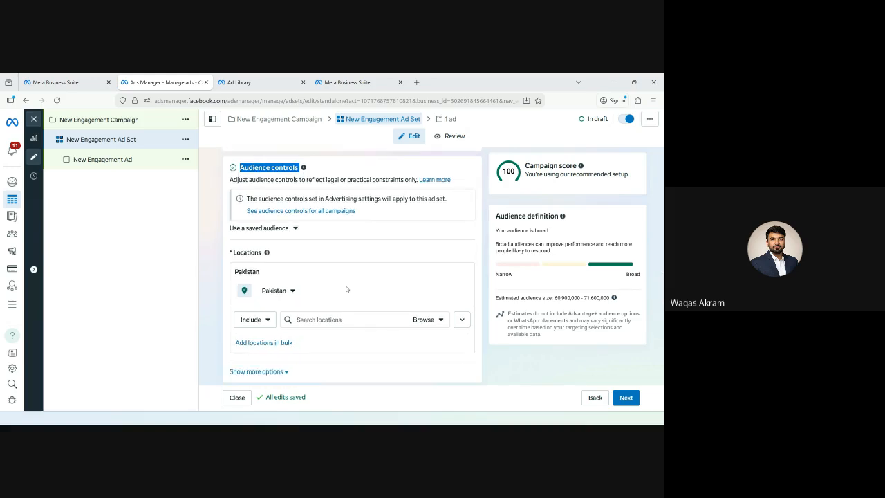
{"action": "scroll", "coordinate": [328, 272], "scroll_direction": "up", "scroll_amount": 1}
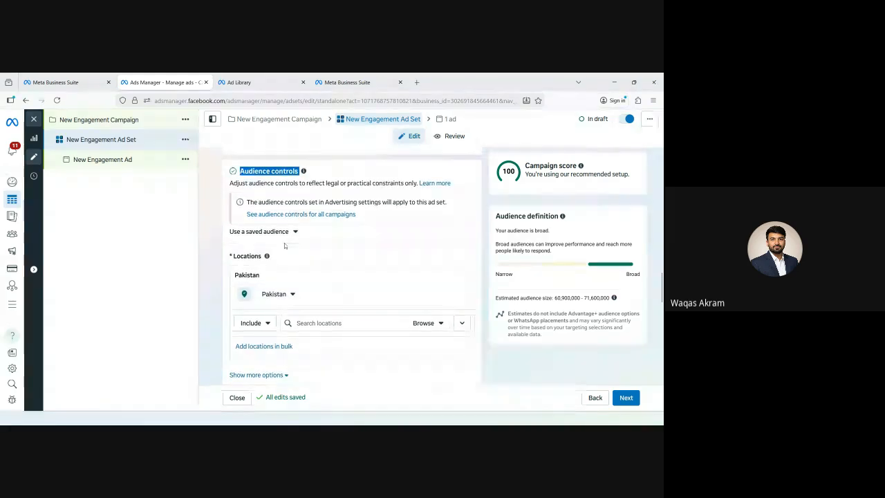
{"action": "scroll", "coordinate": [266, 250], "scroll_direction": "up", "scroll_amount": 2}
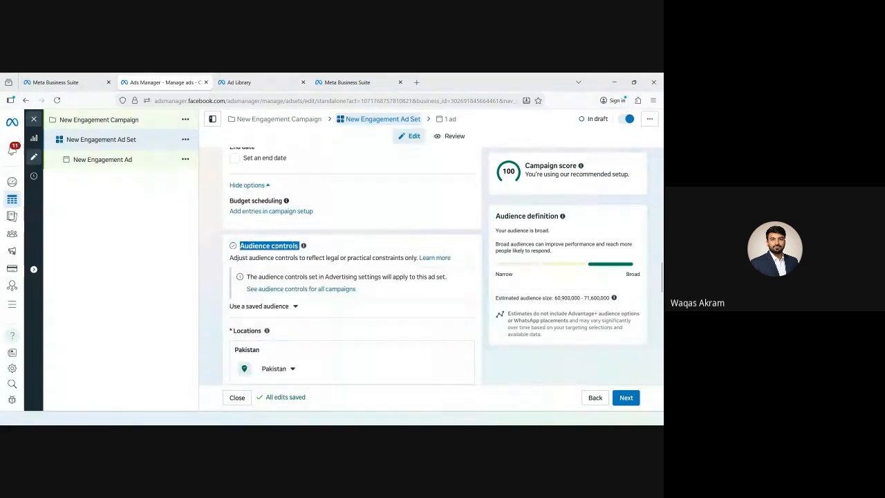
Check the area and city inclusion options for the Pakistan location in the audience controls
{"action": "left_click", "coordinate": [302, 319]}
{"action": "scroll", "coordinate": [303, 322], "scroll_direction": "down", "scroll_amount": 2}
{"action": "scroll", "coordinate": [302, 322], "scroll_direction": "down", "scroll_amount": 1}
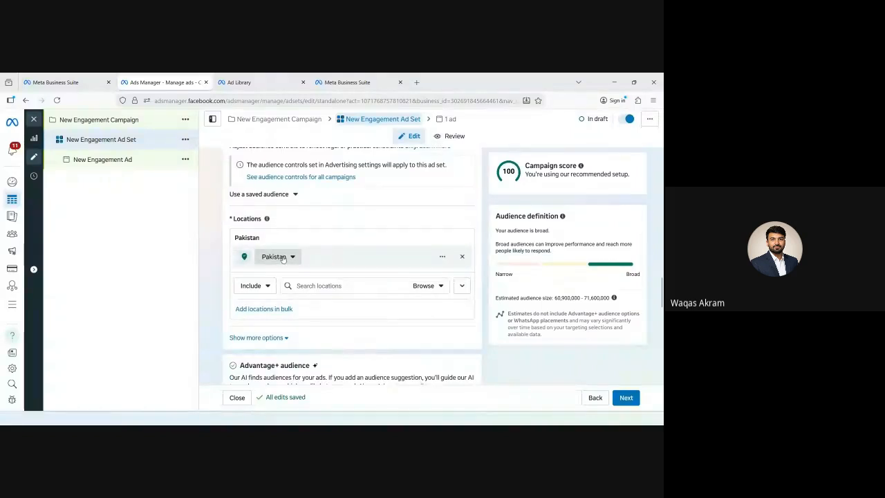
{"action": "left_click", "coordinate": [276, 257]}
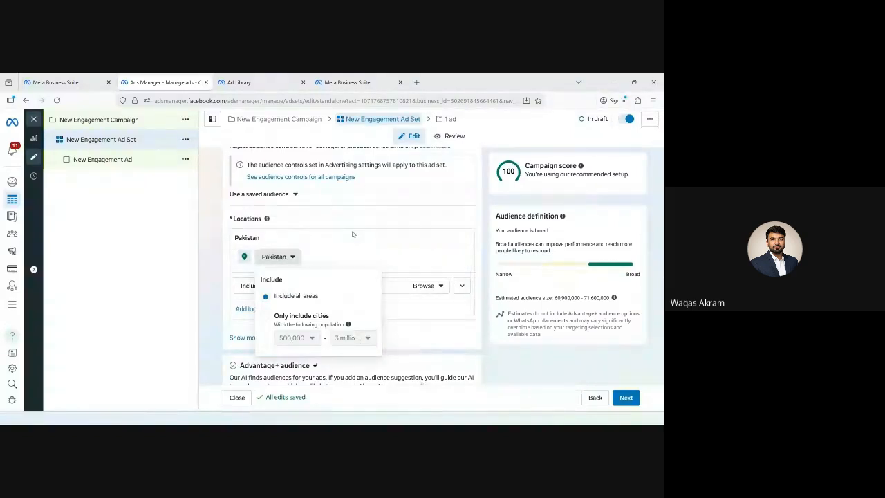
{"action": "left_click", "coordinate": [293, 257]}
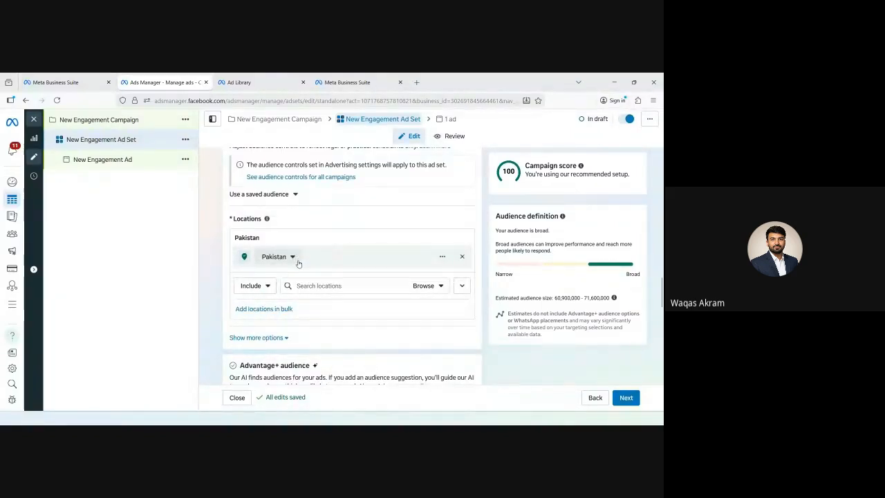
Set the Advantage+ audience gender to Men and open the minimum age choices
{"action": "scroll", "coordinate": [304, 266], "scroll_direction": "down", "scroll_amount": 1}
{"action": "scroll", "coordinate": [310, 268], "scroll_direction": "down", "scroll_amount": 2}
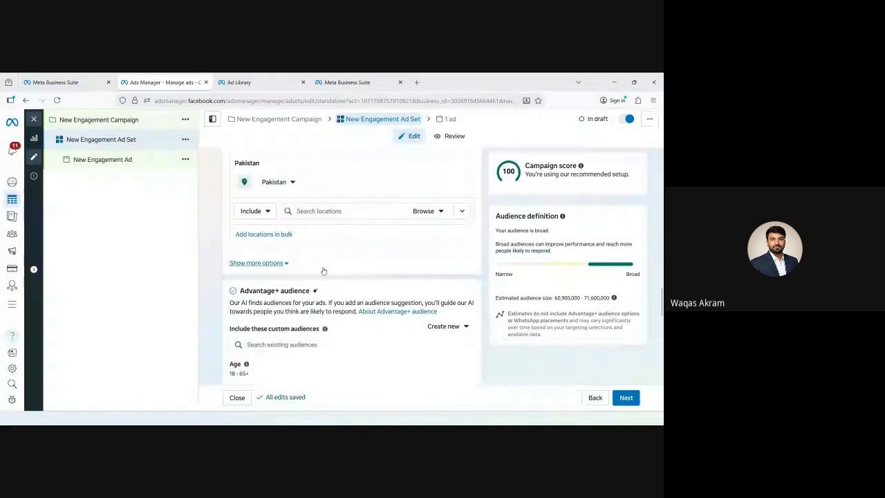
{"action": "scroll", "coordinate": [297, 282], "scroll_direction": "down", "scroll_amount": 3}
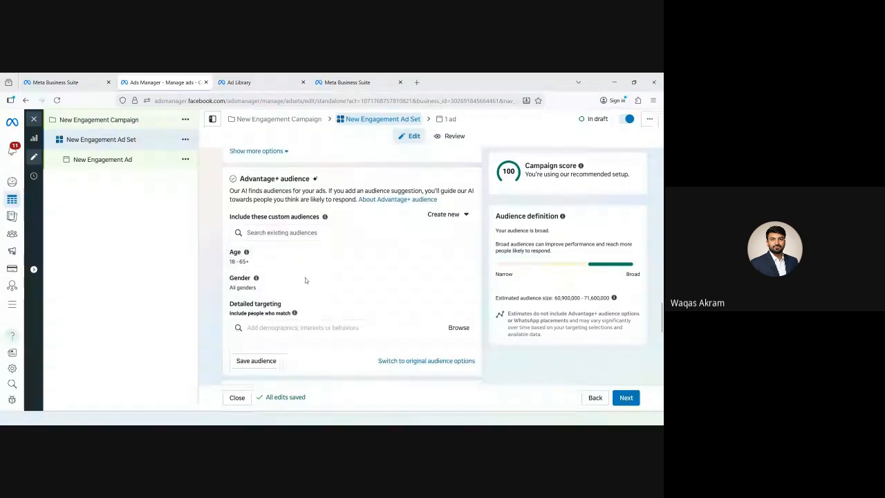
{"action": "left_click", "coordinate": [457, 279]}
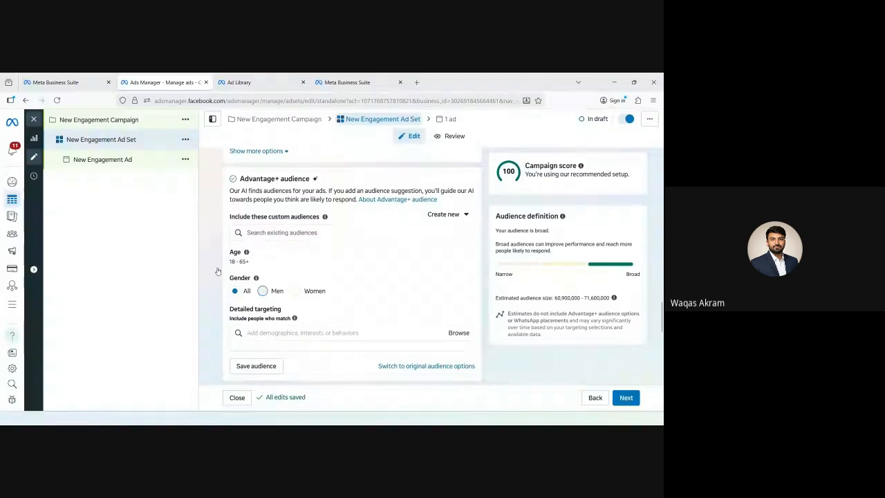
{"action": "left_click", "coordinate": [262, 290]}
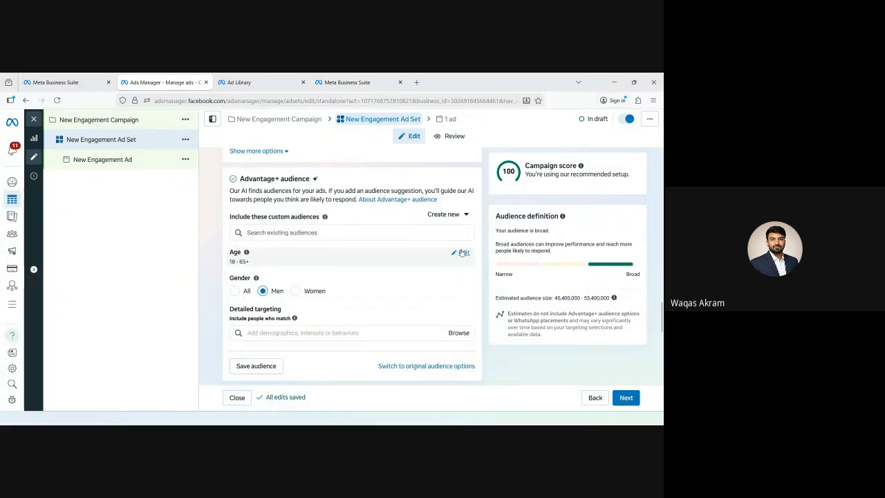
{"action": "left_click", "coordinate": [461, 253]}
{"action": "left_click", "coordinate": [247, 270]}
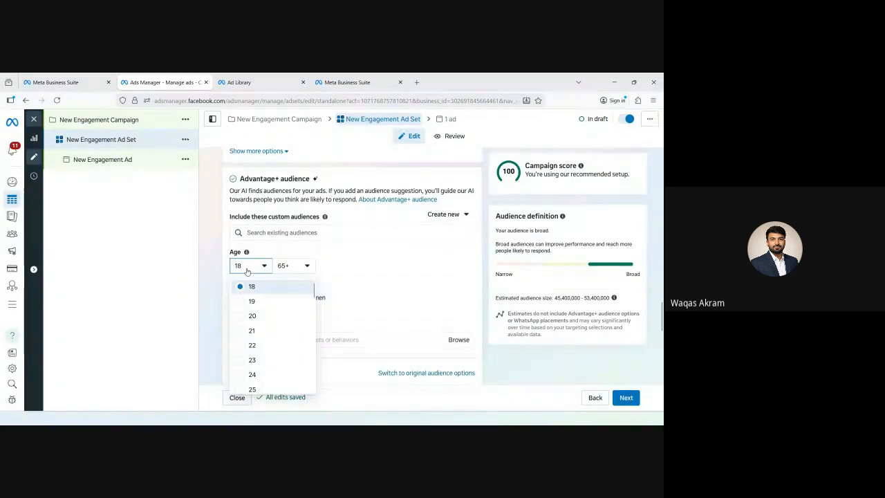
Search Google for "facebook audience insight tool" in a new browser tab
{"action": "left_click", "coordinate": [415, 82]}
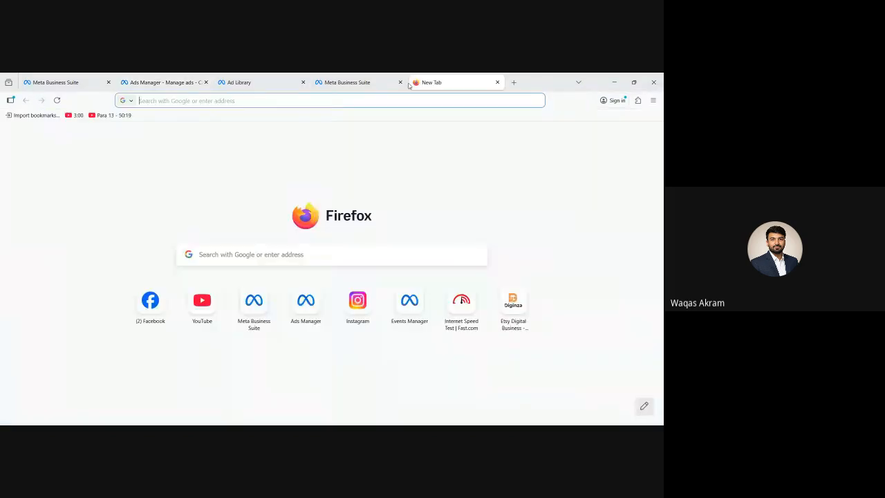
{"action": "type", "text": "audin"}
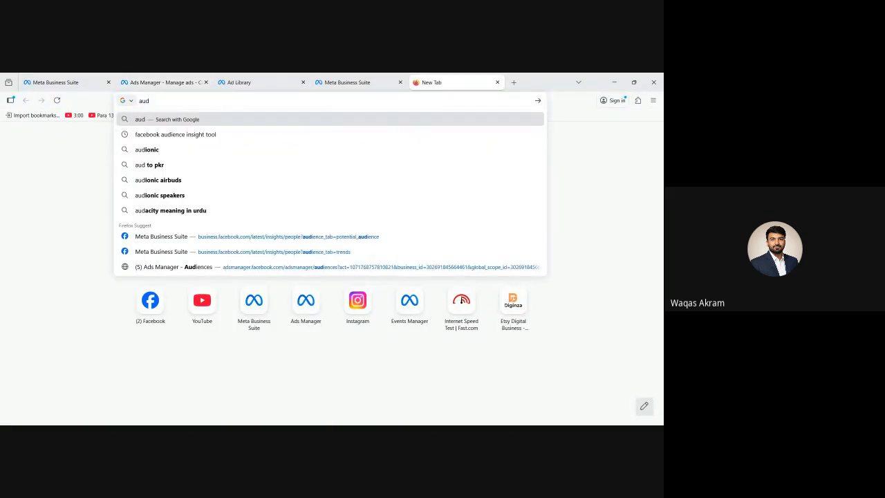
{"action": "key", "text": "BackSpace"}
{"action": "key", "text": "BackSpace"}
{"action": "key", "text": "BackSpace"}
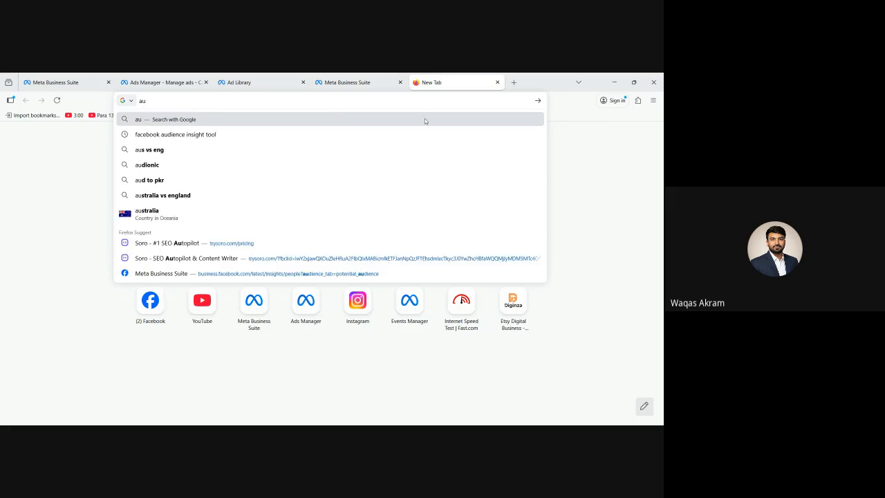
{"action": "left_click", "coordinate": [461, 300]}
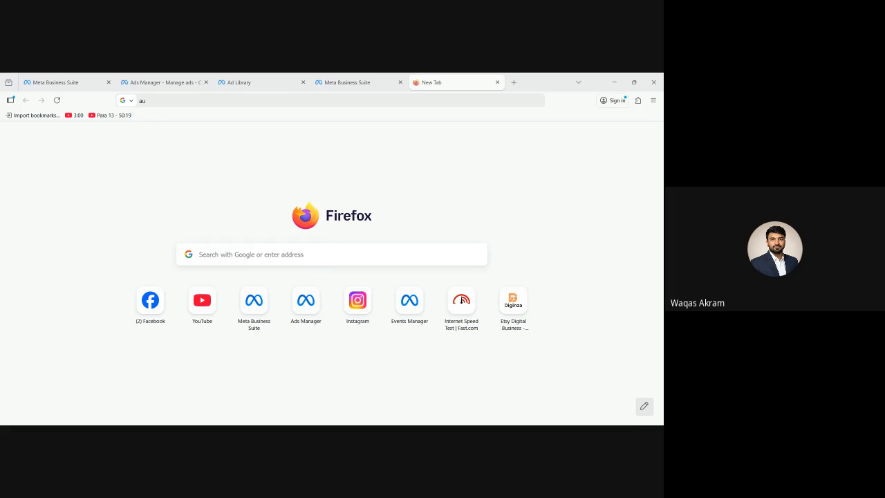
{"action": "key", "text": "alt+Tab"}
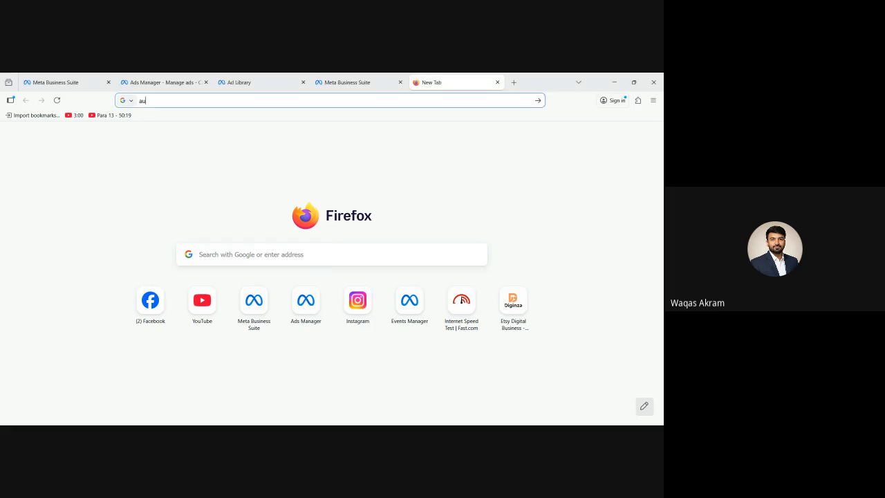
{"action": "left_click", "coordinate": [180, 100]}
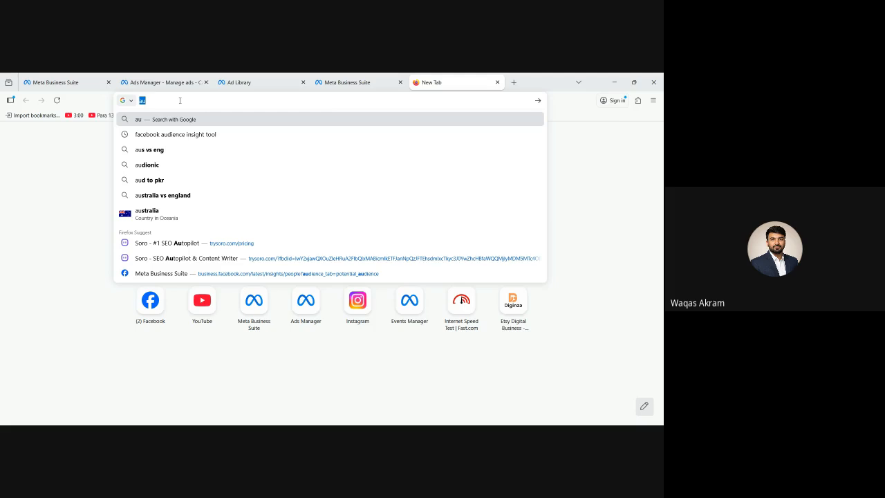
{"action": "key", "text": "BackSpace"}
{"action": "type", "text": "audience"}
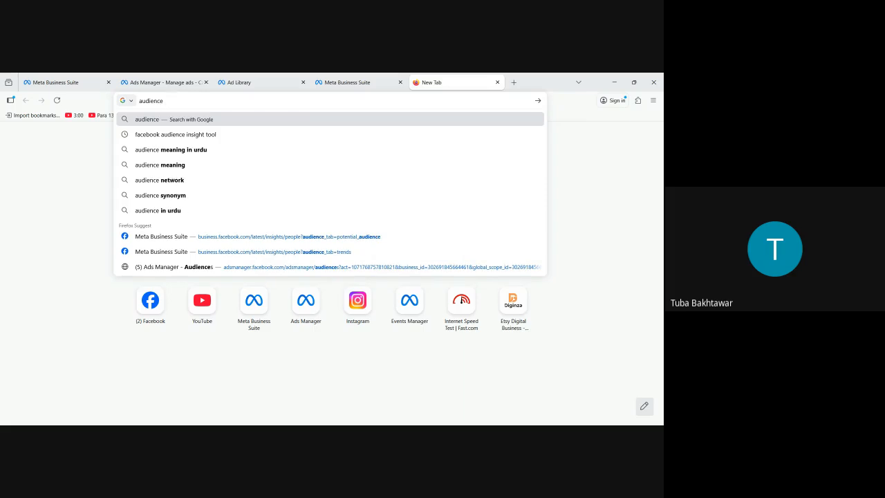
{"action": "key", "text": "Down"}
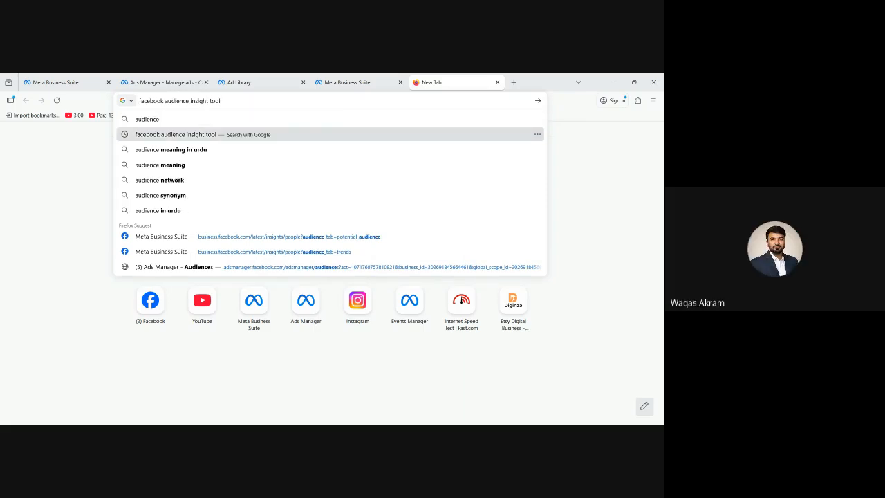
{"action": "key", "text": "Return"}
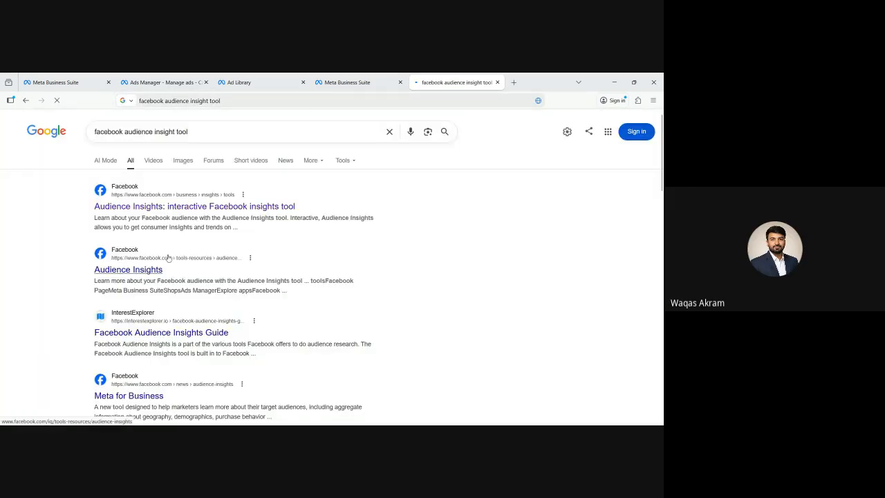
Open the Facebook Audience Insights tool from the search results and show the Potential audience data
{"action": "left_click", "coordinate": [156, 209]}
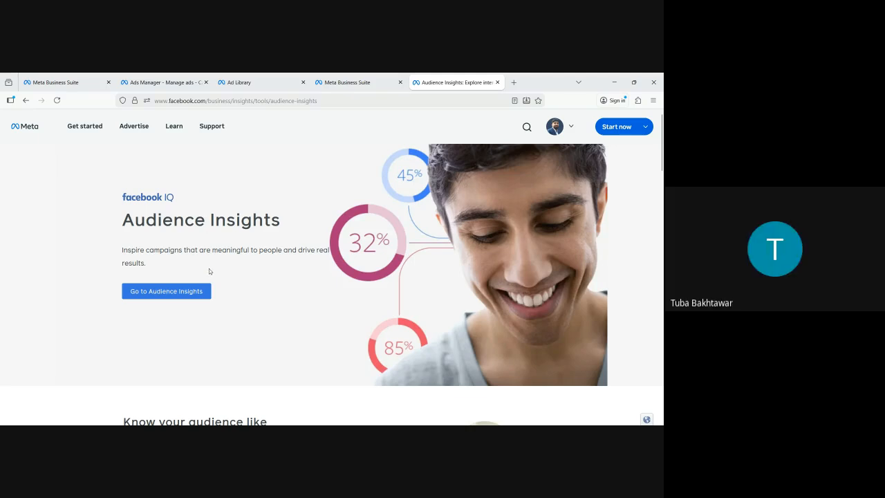
{"action": "left_click", "coordinate": [171, 295]}
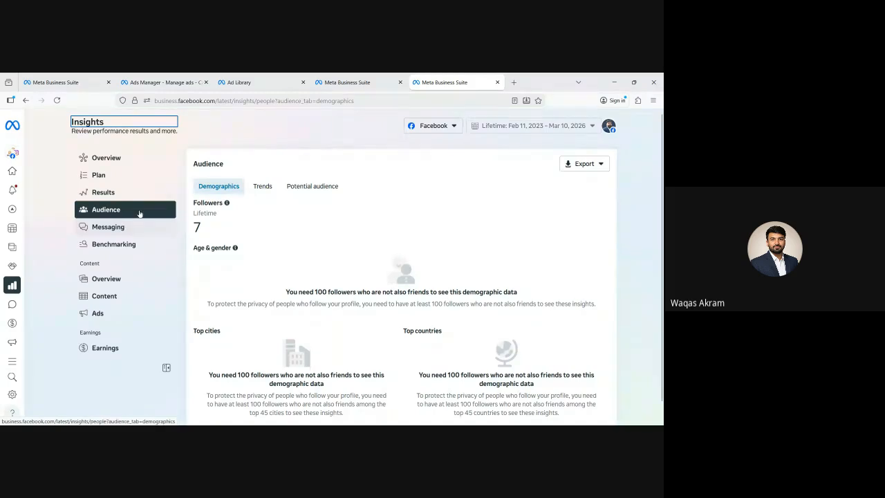
{"action": "left_click", "coordinate": [322, 185]}
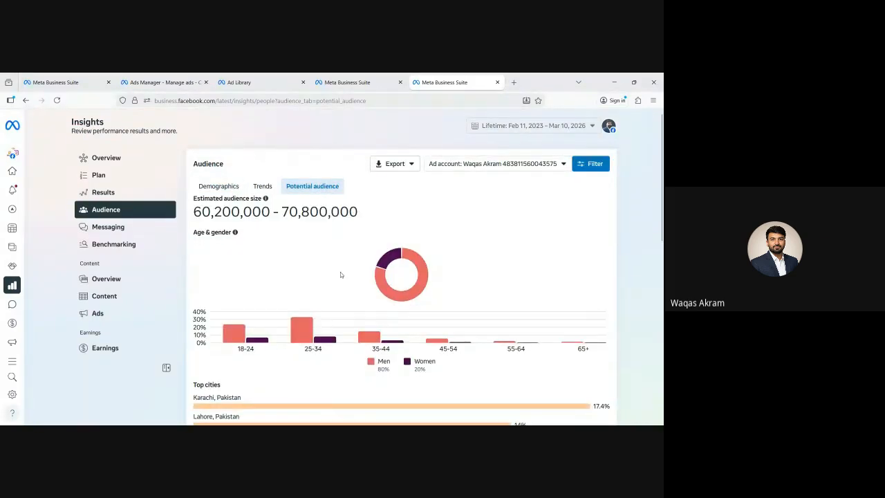
Filter the potential audience by the interest Bata Shoes (footwear) and close the filter settings
{"action": "mouse_move", "coordinate": [304, 315]}
{"action": "left_click", "coordinate": [590, 163]}
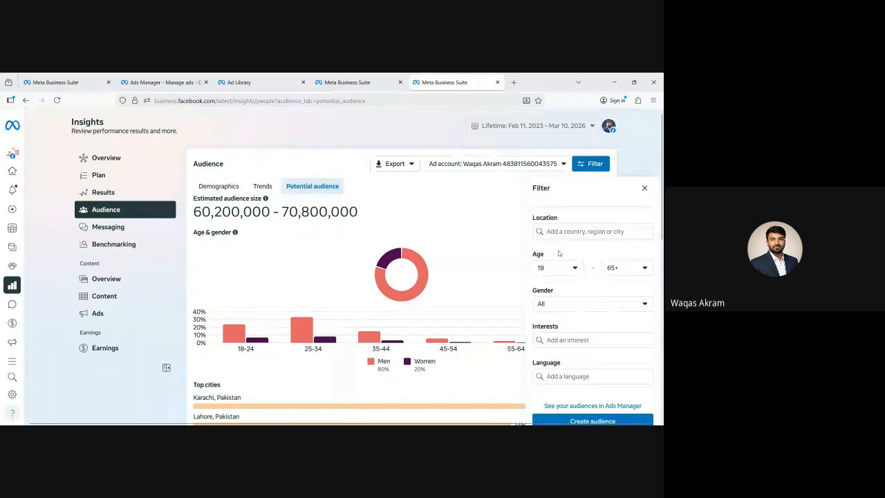
{"action": "scroll", "coordinate": [571, 286], "scroll_direction": "down", "scroll_amount": 1}
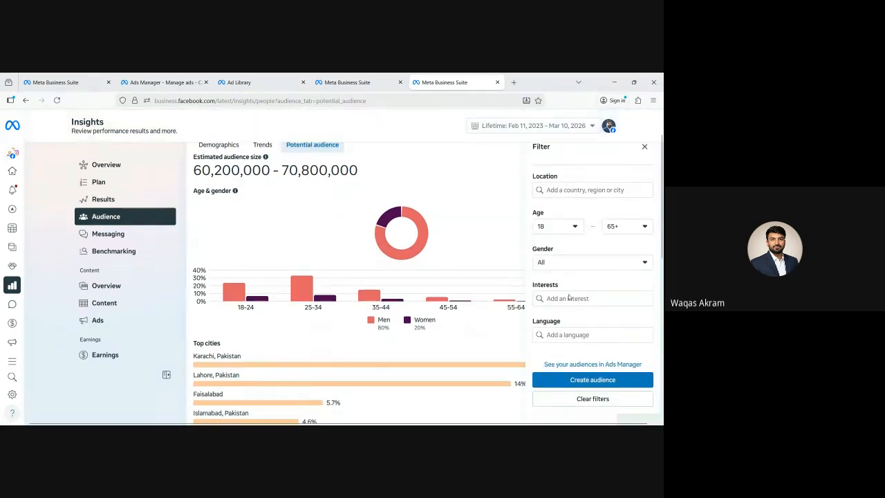
{"action": "left_click", "coordinate": [568, 298]}
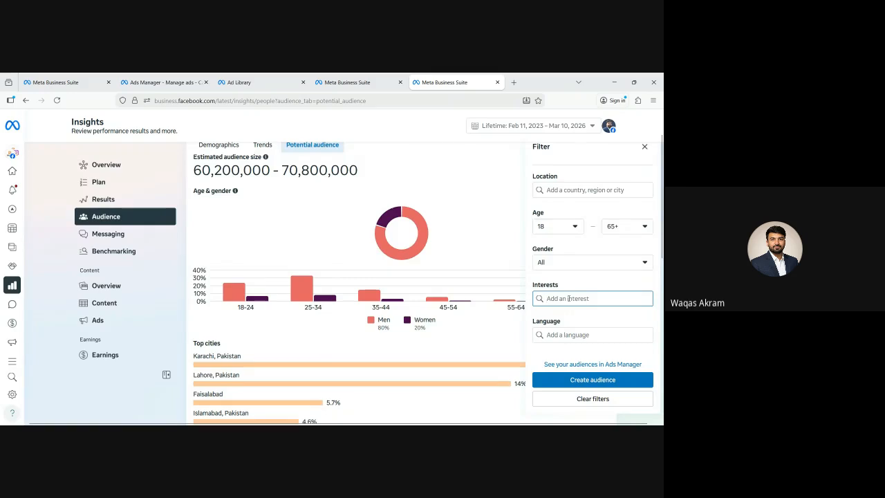
{"action": "type", "text": "bata"}
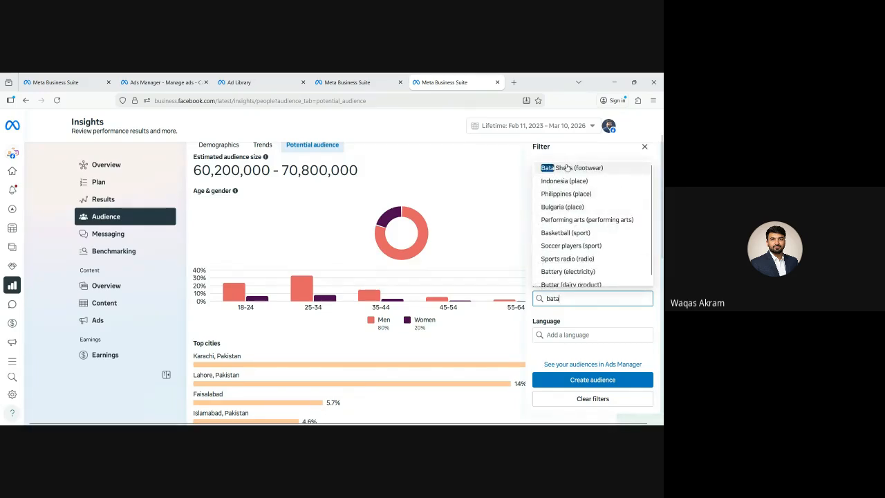
{"action": "left_click", "coordinate": [565, 170]}
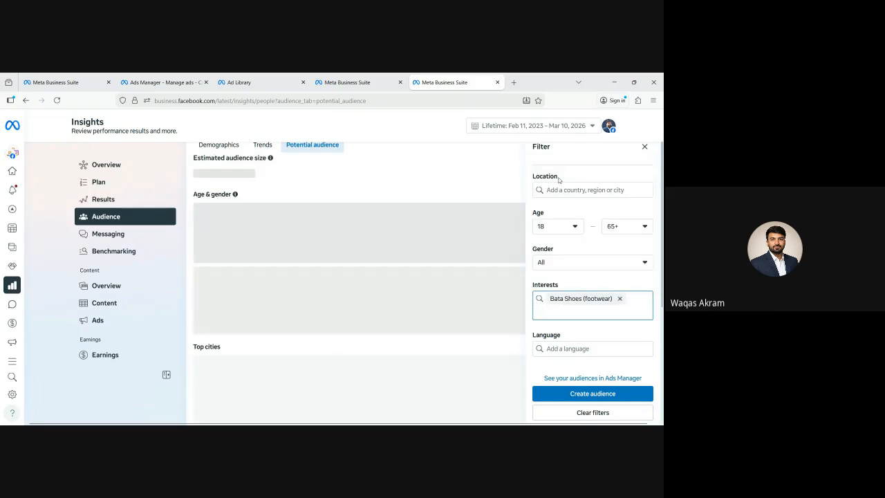
{"action": "left_click", "coordinate": [459, 199]}
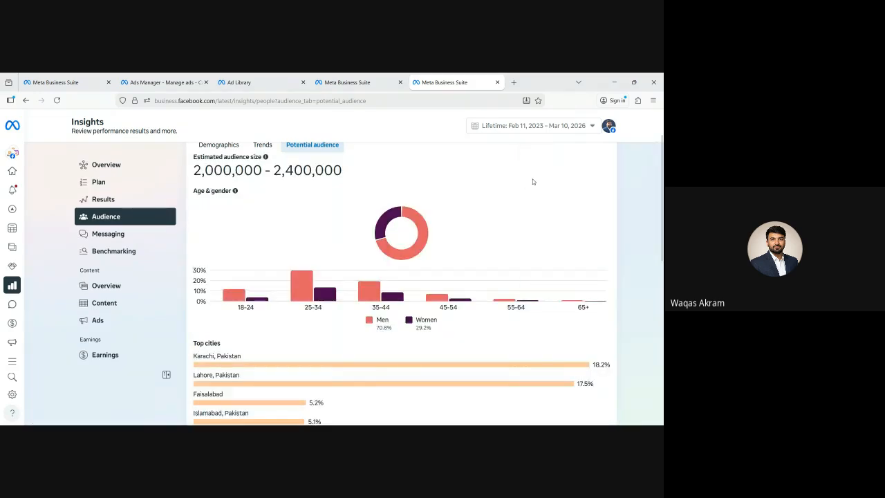
Check the estimated audience size for the filtered potential audience
{"action": "scroll", "coordinate": [428, 226], "scroll_direction": "up", "scroll_amount": 1}
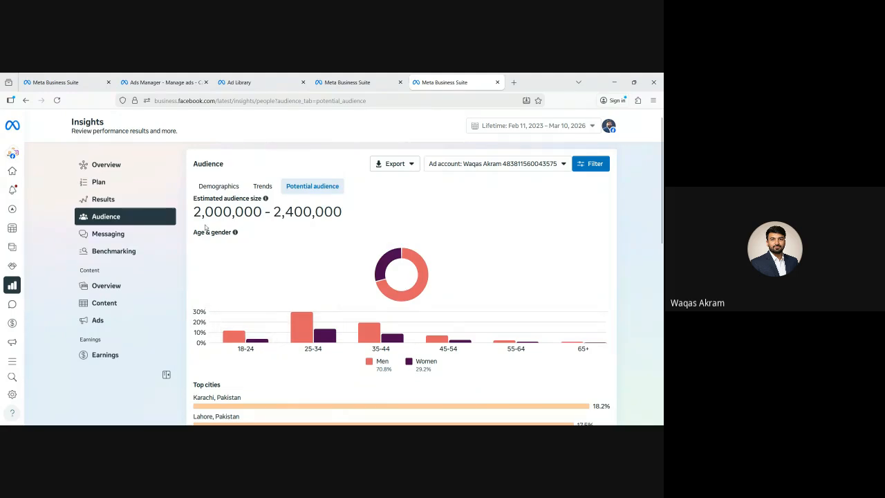
{"action": "left_click_drag", "start_coordinate": [194, 202], "coordinate": [344, 215]}
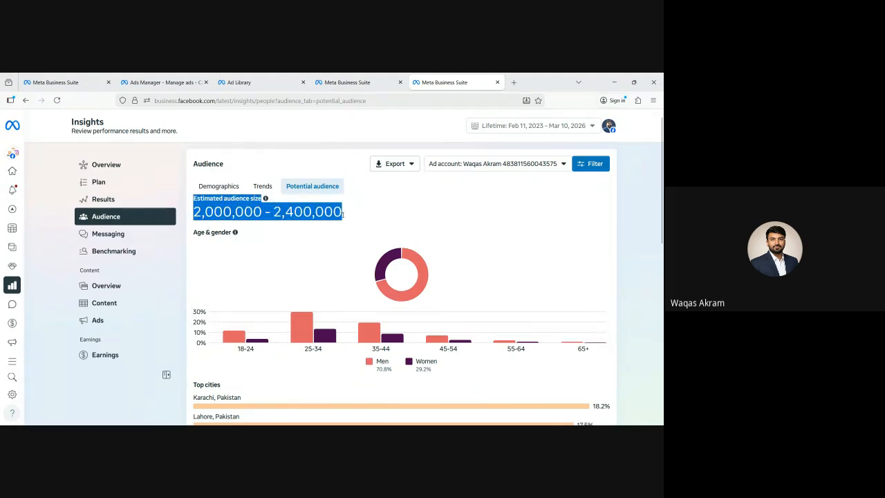
{"action": "left_click", "coordinate": [332, 232]}
Examine the age and gender chart, focusing on the 18-24, 25-34 and 35-44 age groups
{"action": "scroll", "coordinate": [309, 313], "scroll_direction": "down", "scroll_amount": 1}
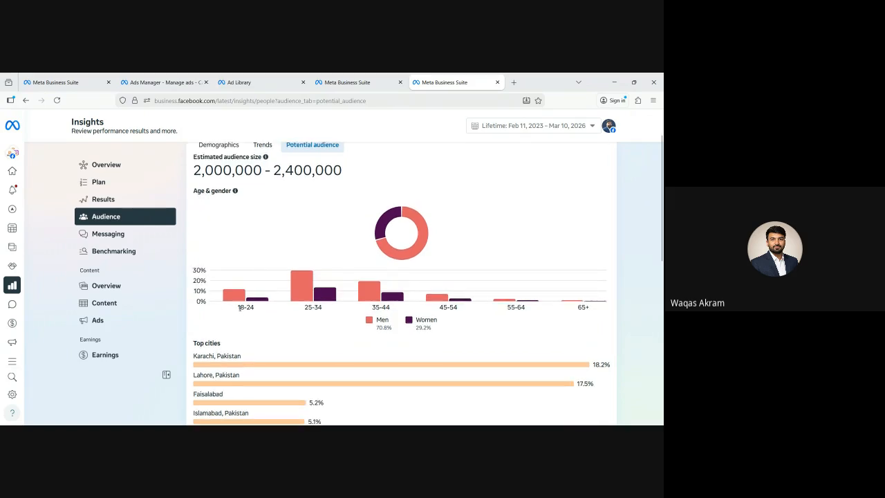
{"action": "left_click_drag", "start_coordinate": [239, 308], "coordinate": [255, 307]}
{"action": "mouse_move", "coordinate": [233, 299]}
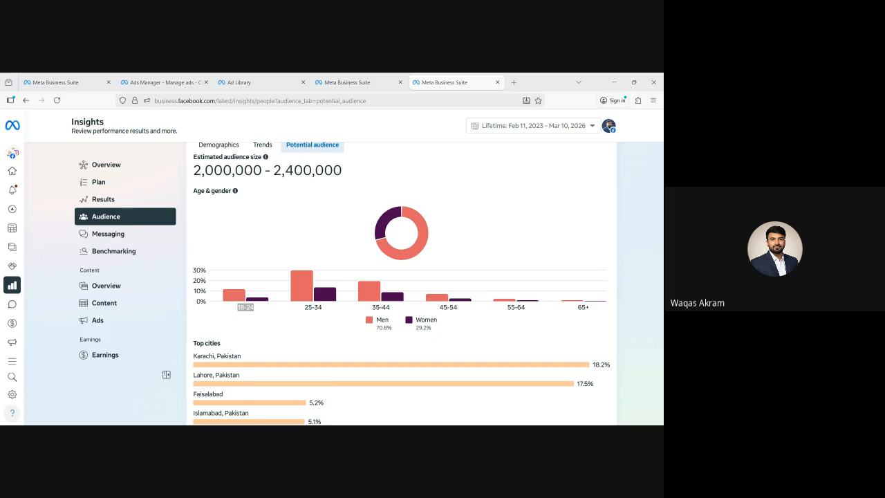
{"action": "left_click", "coordinate": [247, 308]}
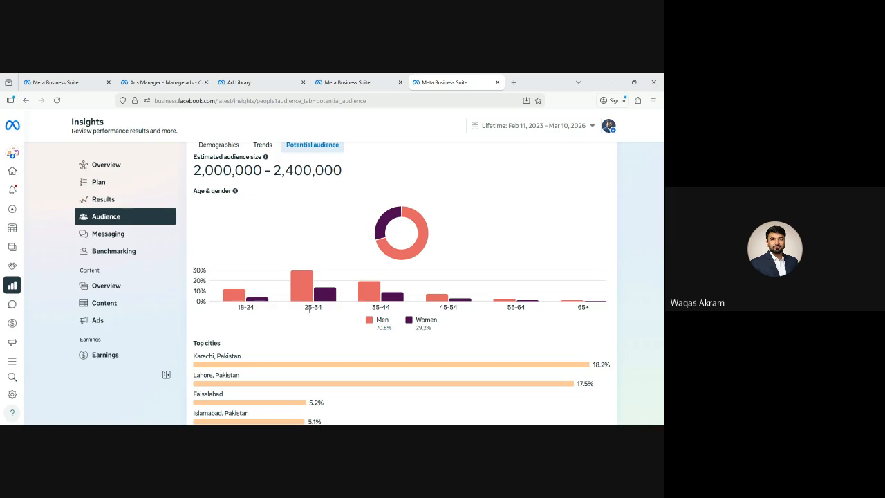
{"action": "mouse_move", "coordinate": [309, 308]}
{"action": "left_mouse_down"}
{"action": "mouse_move", "coordinate": [330, 309]}
{"action": "mouse_move", "coordinate": [322, 307]}
{"action": "left_mouse_up"}
{"action": "left_click", "coordinate": [376, 306]}
{"action": "triple_click", "coordinate": [308, 306]}
{"action": "left_click", "coordinate": [306, 306]}
{"action": "left_click_drag", "start_coordinate": [390, 309], "coordinate": [362, 312]}
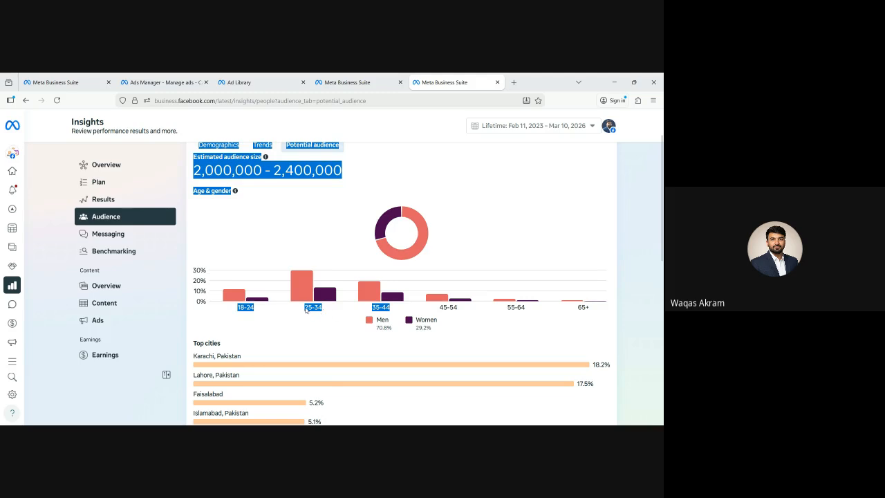
{"action": "left_click", "coordinate": [315, 306]}
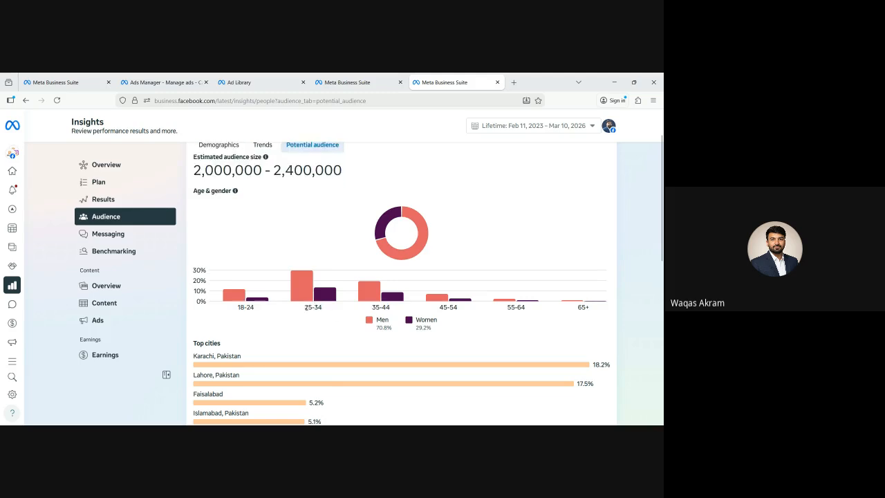
{"action": "left_click_drag", "start_coordinate": [304, 307], "coordinate": [322, 308]}
{"action": "left_click", "coordinate": [317, 307]}
{"action": "mouse_move", "coordinate": [317, 302]}
{"action": "mouse_move", "coordinate": [256, 292]}
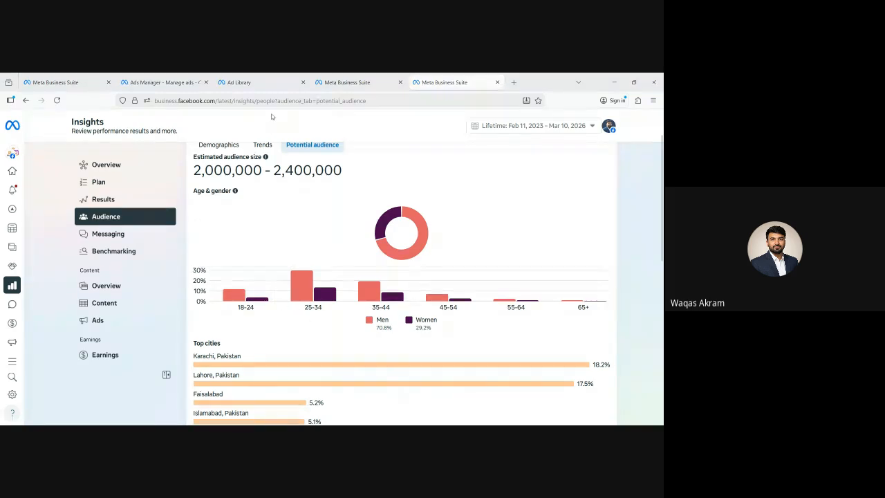
Return to the Ads Manager ad set and set the Advantage+ audience age range to 22–40
{"action": "left_click", "coordinate": [252, 83]}
{"action": "left_click", "coordinate": [166, 82]}
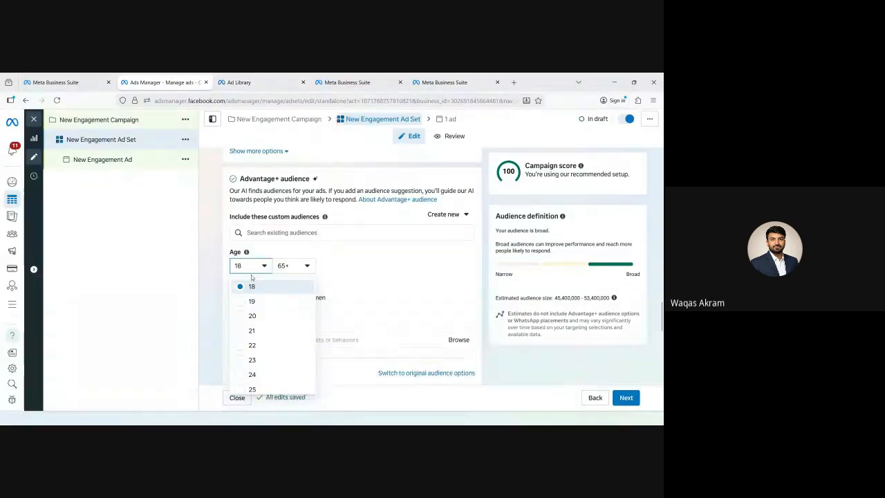
{"action": "left_click", "coordinate": [291, 267]}
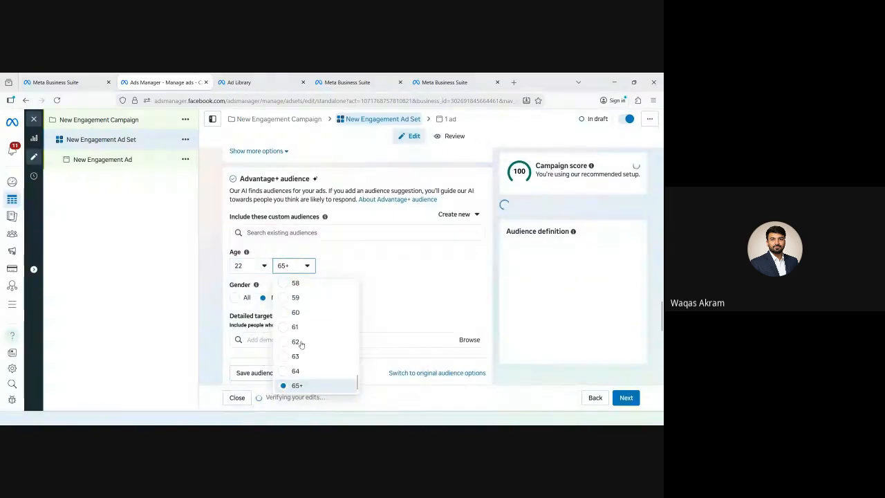
{"action": "scroll", "coordinate": [300, 342], "scroll_direction": "up", "scroll_amount": 3}
{"action": "scroll", "coordinate": [301, 344], "scroll_direction": "up", "scroll_amount": 3}
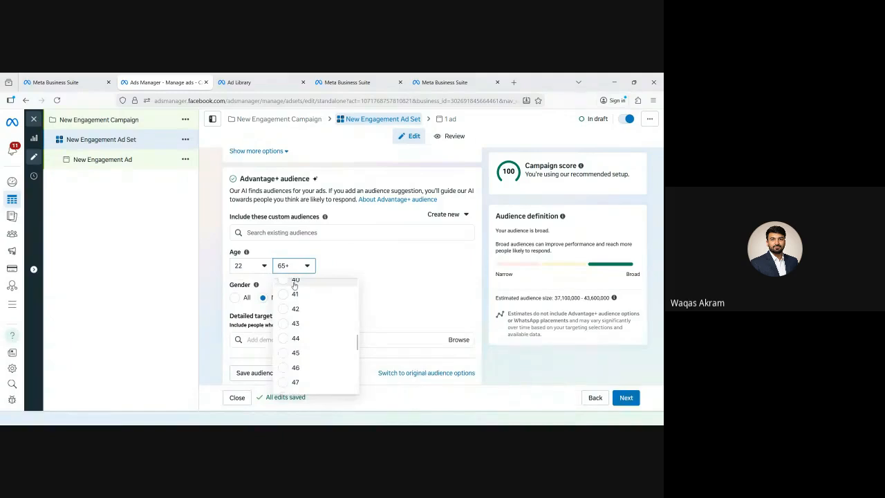
{"action": "left_click", "coordinate": [295, 281]}
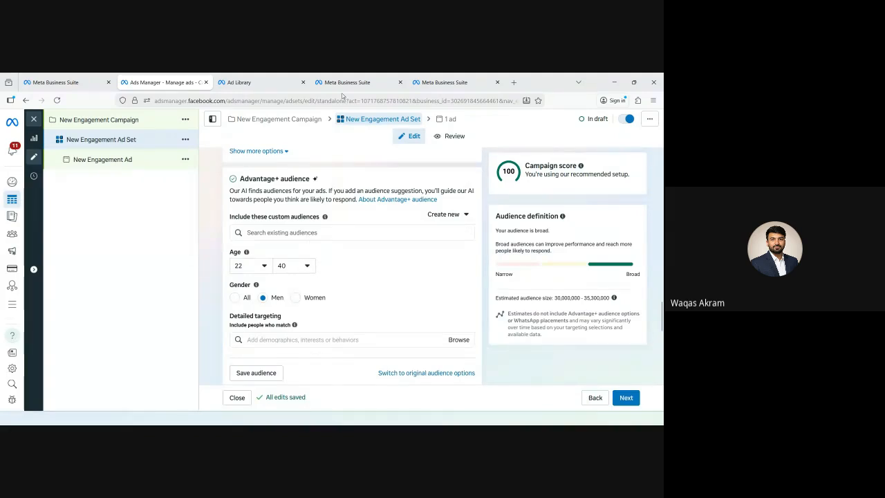
Go back to the potential audience insights and compare the age groups from 18-24 through 45-54
{"action": "left_click", "coordinate": [443, 82]}
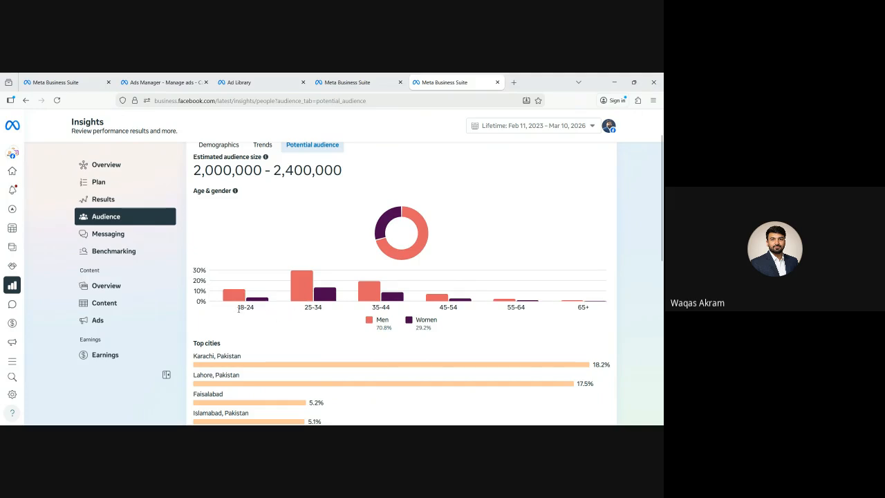
{"action": "left_click_drag", "start_coordinate": [238, 309], "coordinate": [254, 309]}
{"action": "left_click", "coordinate": [305, 308]}
{"action": "left_click_drag", "start_coordinate": [305, 308], "coordinate": [314, 307]}
{"action": "left_click_drag", "start_coordinate": [390, 307], "coordinate": [371, 307]}
{"action": "left_click_drag", "start_coordinate": [440, 307], "coordinate": [457, 308]}
{"action": "left_click", "coordinate": [447, 309]}
{"action": "triple_click", "coordinate": [239, 307]}
{"action": "left_click", "coordinate": [304, 309]}
{"action": "left_click_drag", "start_coordinate": [305, 308], "coordinate": [390, 308]}
{"action": "double_click", "coordinate": [245, 307]}
{"action": "left_click_drag", "start_coordinate": [305, 308], "coordinate": [322, 308]}
{"action": "left_click", "coordinate": [307, 310]}
{"action": "double_click", "coordinate": [308, 308]}
{"action": "left_click", "coordinate": [385, 307]}
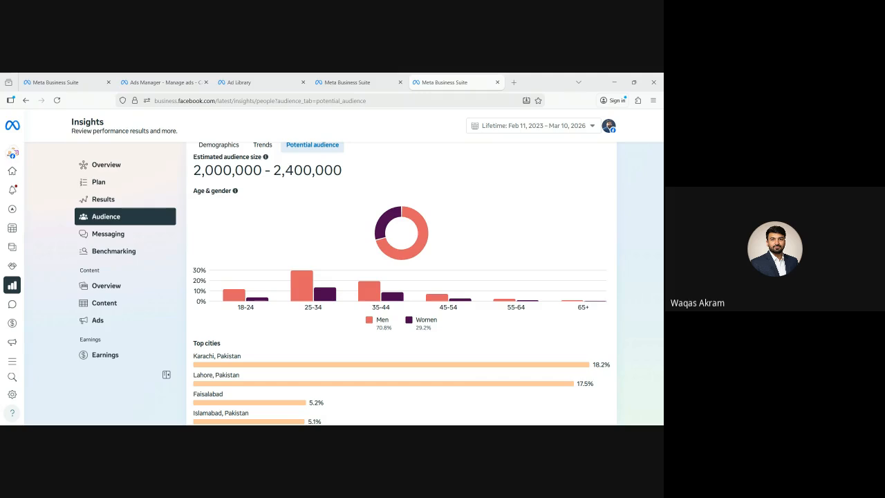
Return to the Ads Manager ad set and view the Detailed targeting part of the Advantage+ audience
{"action": "left_click", "coordinate": [238, 82]}
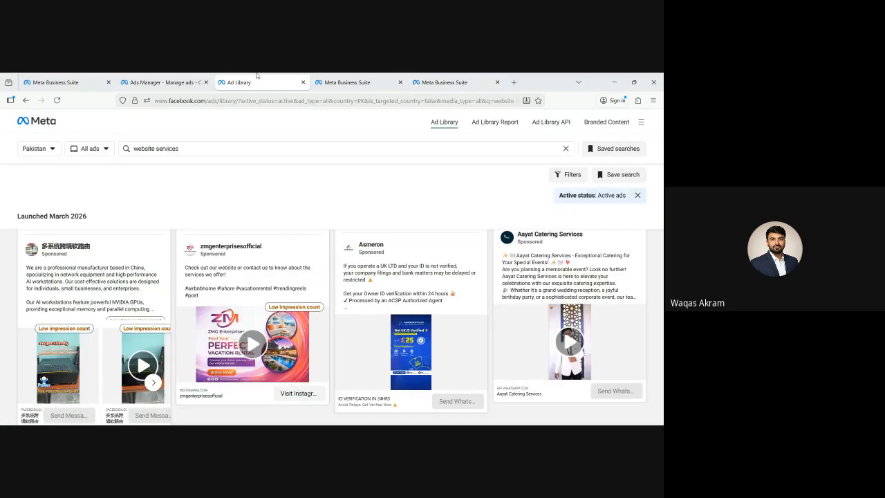
{"action": "left_click", "coordinate": [155, 81]}
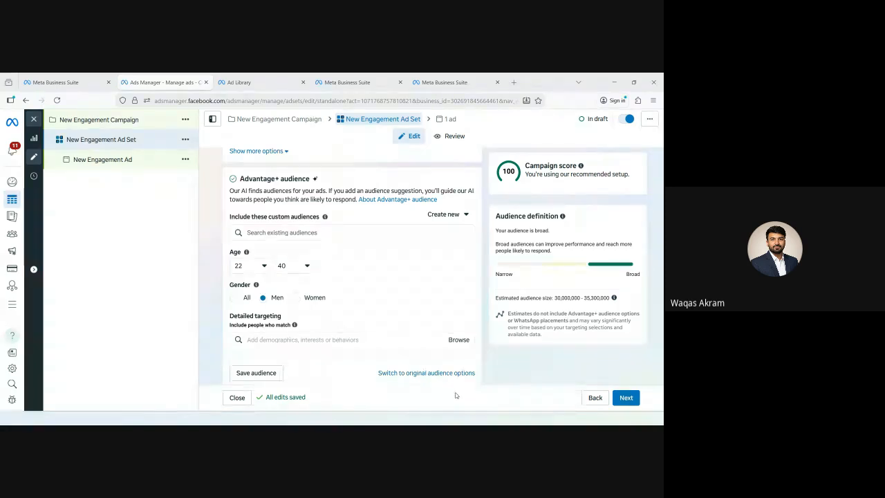
{"action": "scroll", "coordinate": [293, 330], "scroll_direction": "down", "scroll_amount": 3}
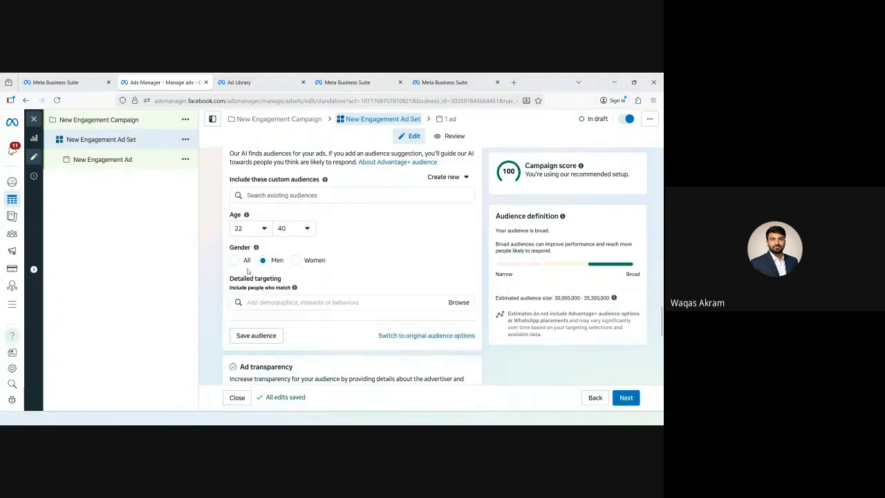
Review the Advantage+ audience section of the ad set, focusing on its age, gender and detailed targeting settings
{"action": "scroll", "coordinate": [243, 268], "scroll_direction": "up", "scroll_amount": 4}
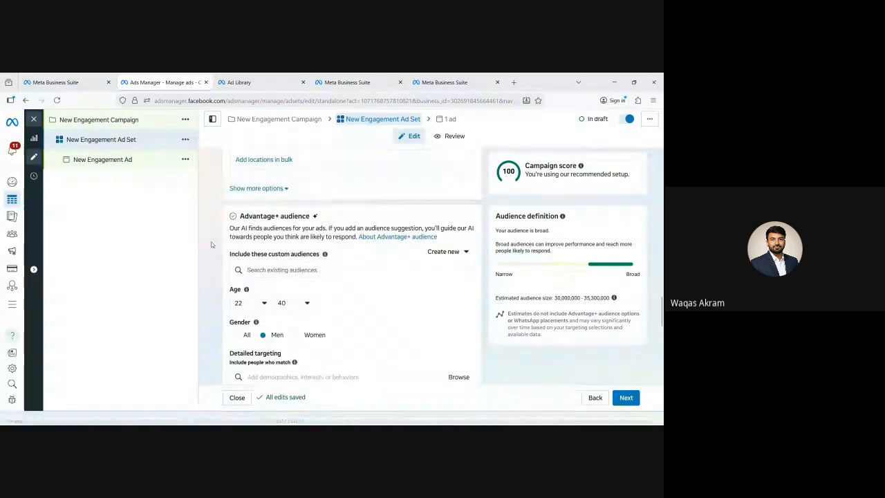
{"action": "triple_click", "coordinate": [252, 216]}
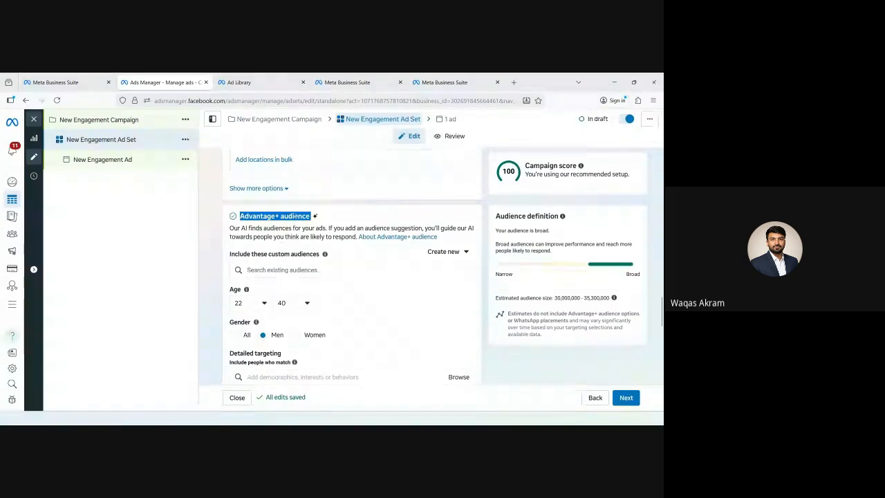
{"action": "scroll", "coordinate": [414, 297], "scroll_direction": "down", "scroll_amount": 2}
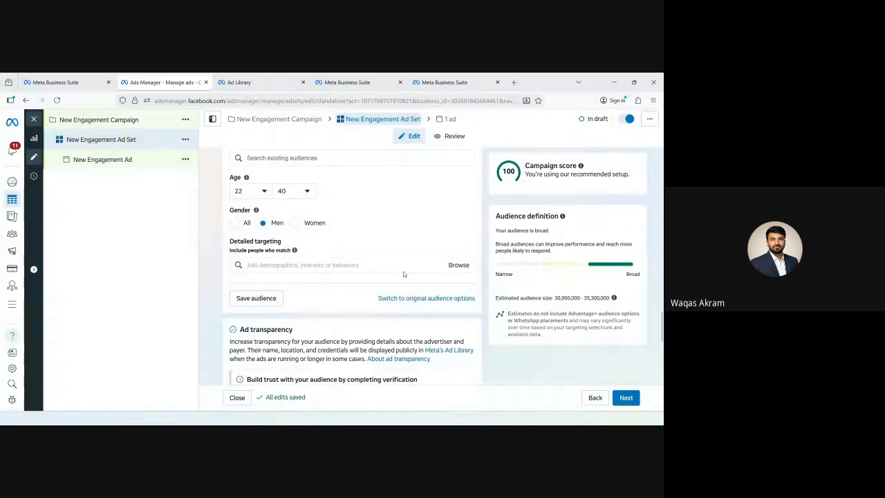
{"action": "scroll", "coordinate": [358, 257], "scroll_direction": "up", "scroll_amount": 2}
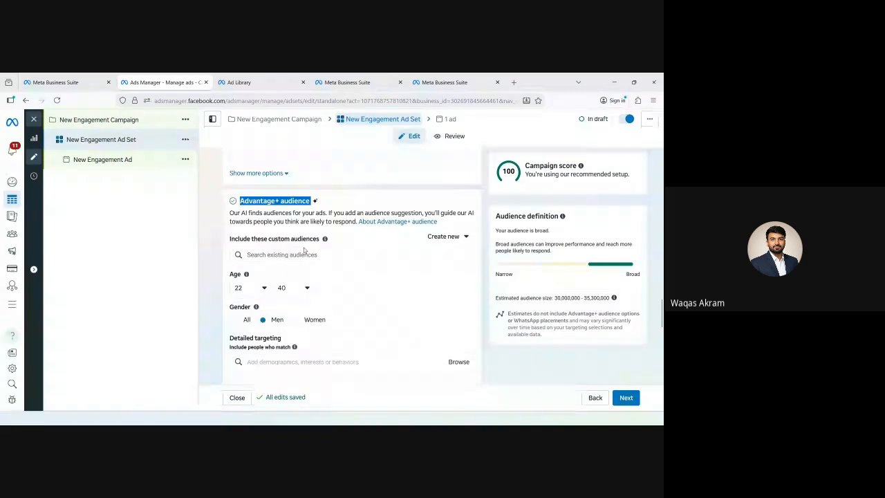
{"action": "left_click", "coordinate": [269, 216]}
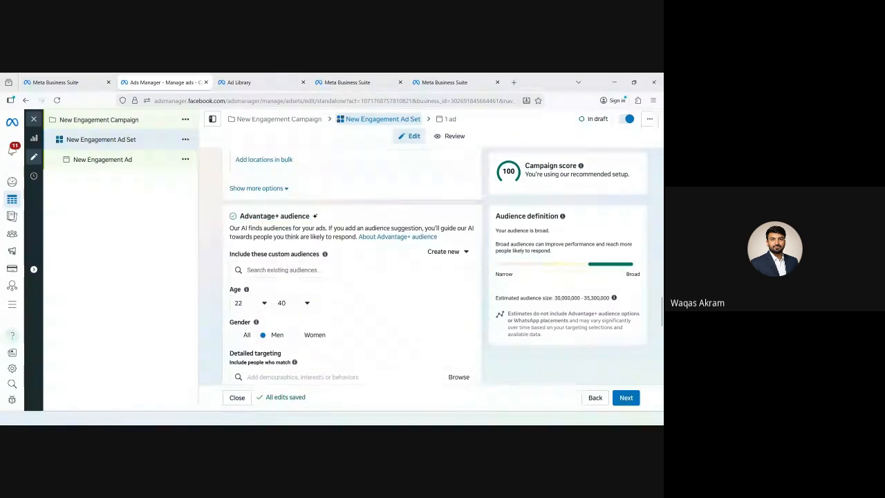
{"action": "scroll", "coordinate": [262, 239], "scroll_direction": "down", "scroll_amount": 1}
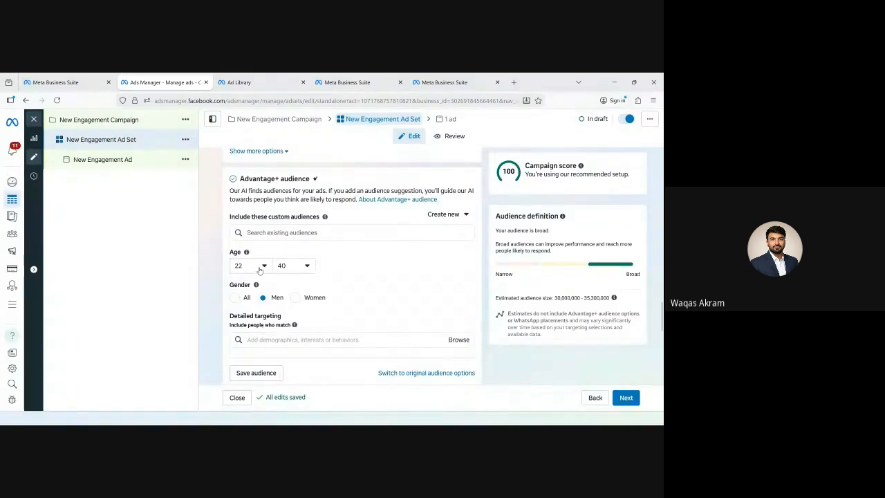
{"action": "scroll", "coordinate": [262, 263], "scroll_direction": "down", "scroll_amount": 3}
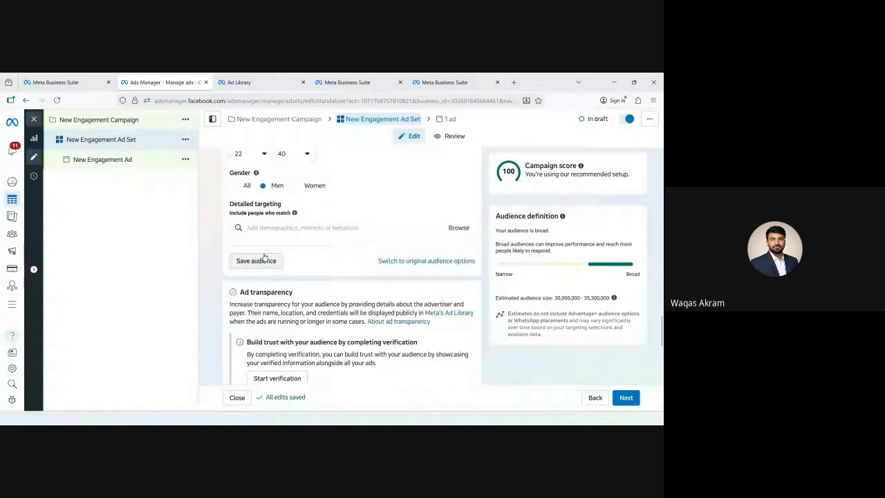
{"action": "scroll", "coordinate": [264, 257], "scroll_direction": "up", "scroll_amount": 3}
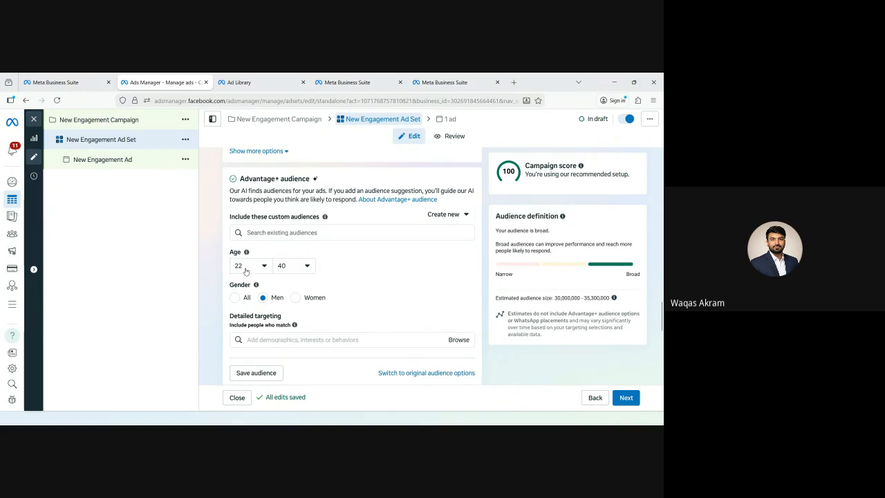
{"action": "triple_click", "coordinate": [265, 181]}
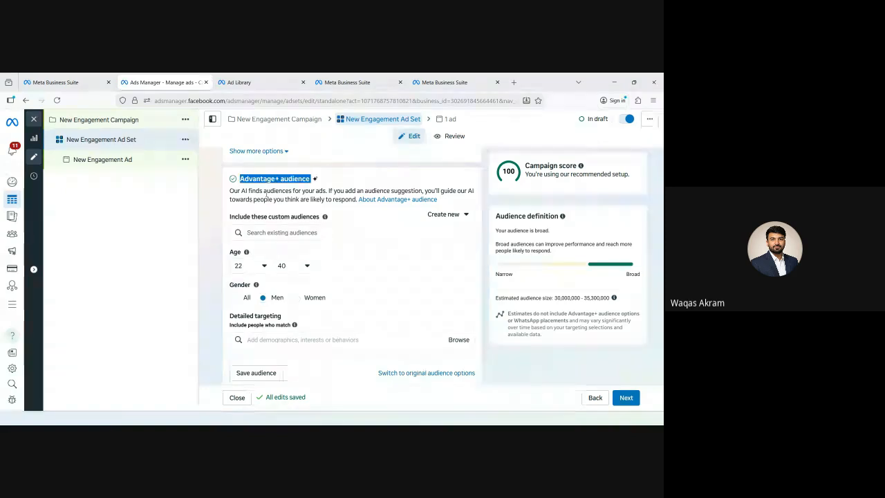
{"action": "double_click", "coordinate": [237, 254]}
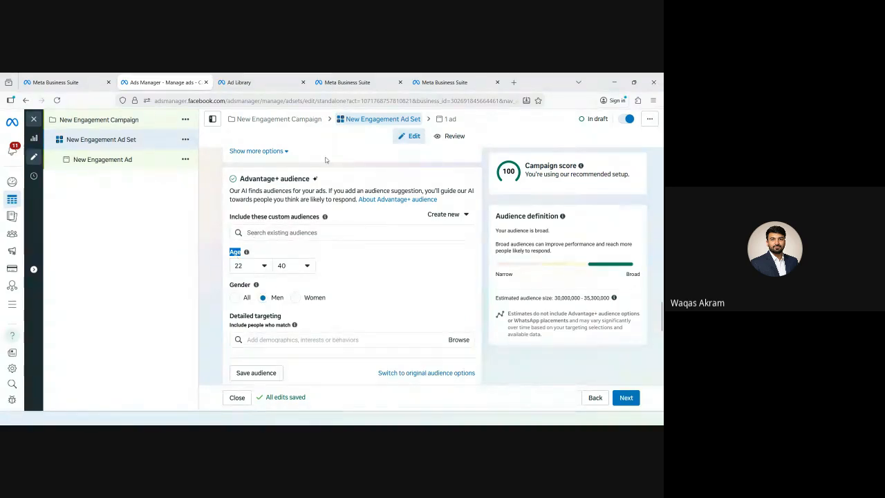
Go back to the potential audience insights and check the 25-34 and 35-44 age groups in the age and gender chart
{"action": "left_click", "coordinate": [434, 81]}
{"action": "mouse_move", "coordinate": [374, 291]}
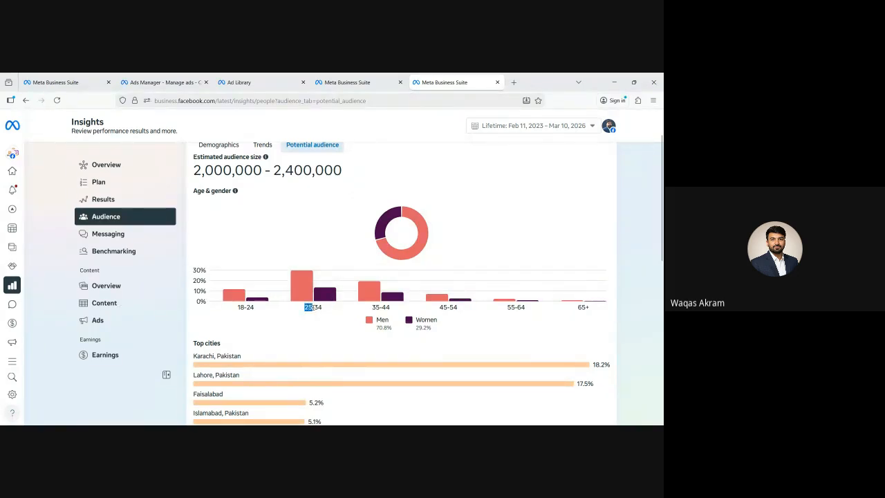
{"action": "double_click", "coordinate": [385, 307]}
{"action": "left_click", "coordinate": [349, 79]}
{"action": "left_click", "coordinate": [242, 82]}
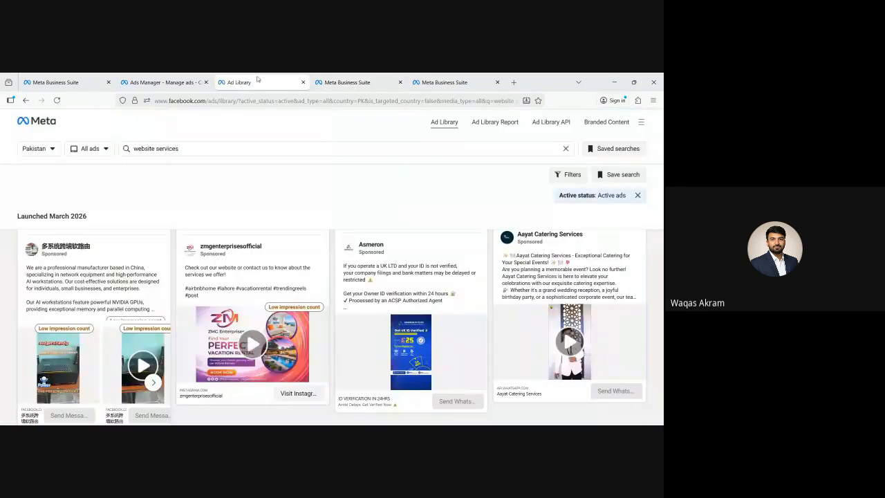
Return to the Ads Manager ad set and set the Advantage+ audience age range to 25–44
{"action": "left_click", "coordinate": [163, 82]}
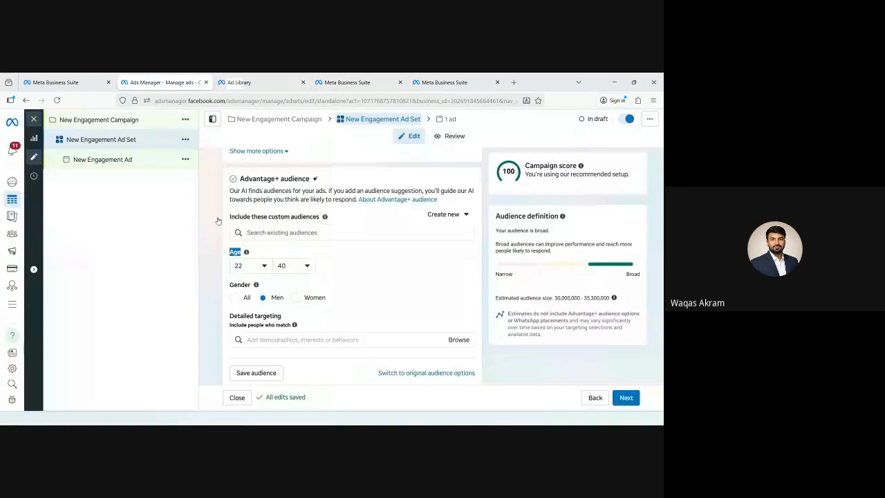
{"action": "left_click", "coordinate": [250, 265]}
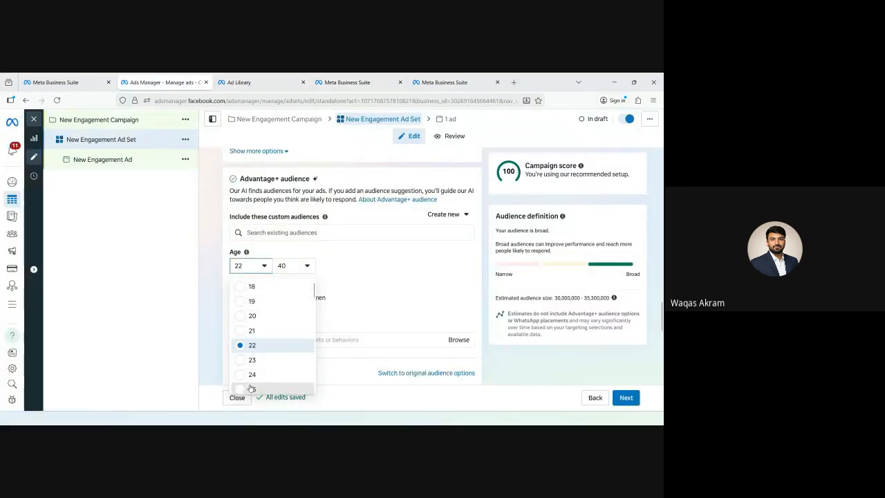
{"action": "left_click", "coordinate": [294, 267]}
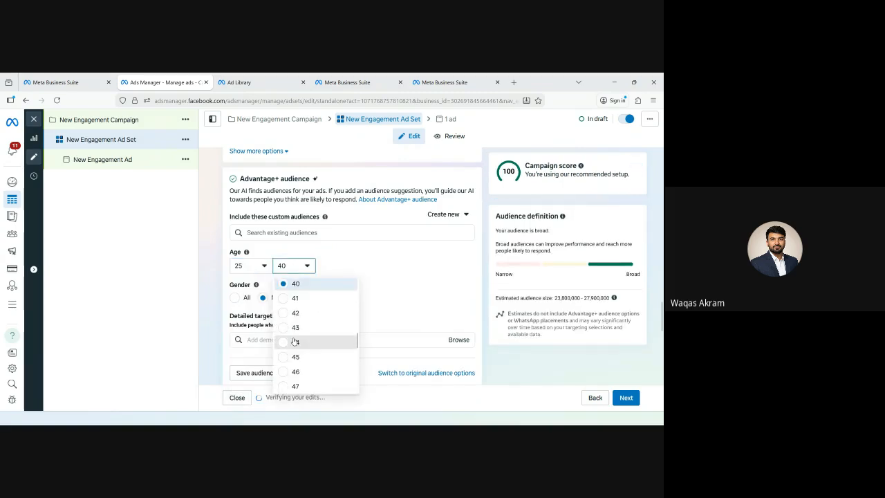
{"action": "left_click", "coordinate": [294, 341]}
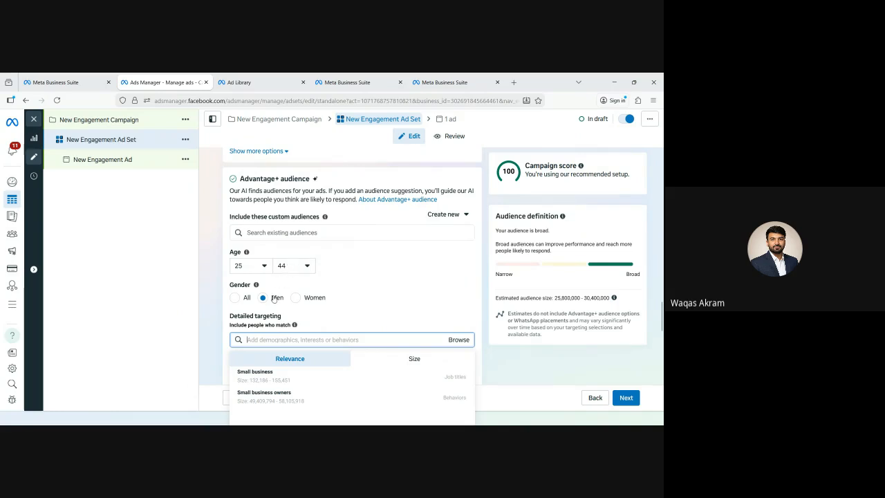
Look at the suggested Detailed targeting options without adding any of them
{"action": "scroll", "coordinate": [276, 290], "scroll_direction": "down", "scroll_amount": 1}
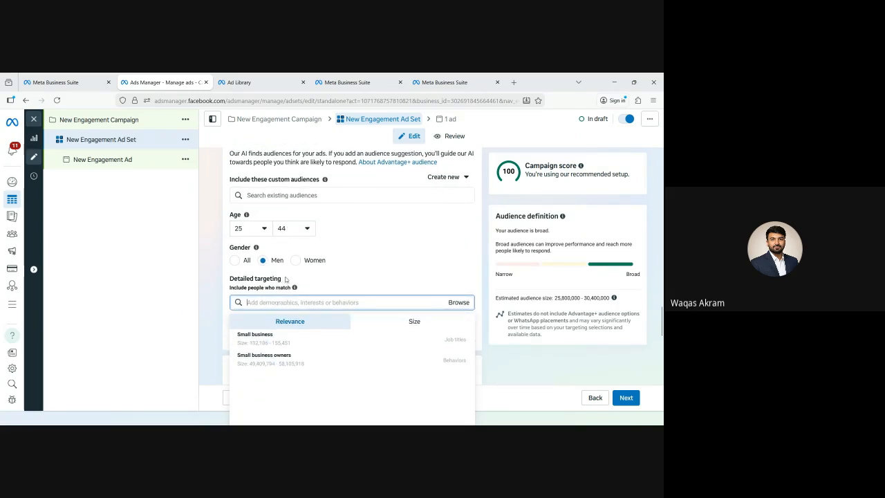
{"action": "scroll", "coordinate": [249, 287], "scroll_direction": "down", "scroll_amount": 1}
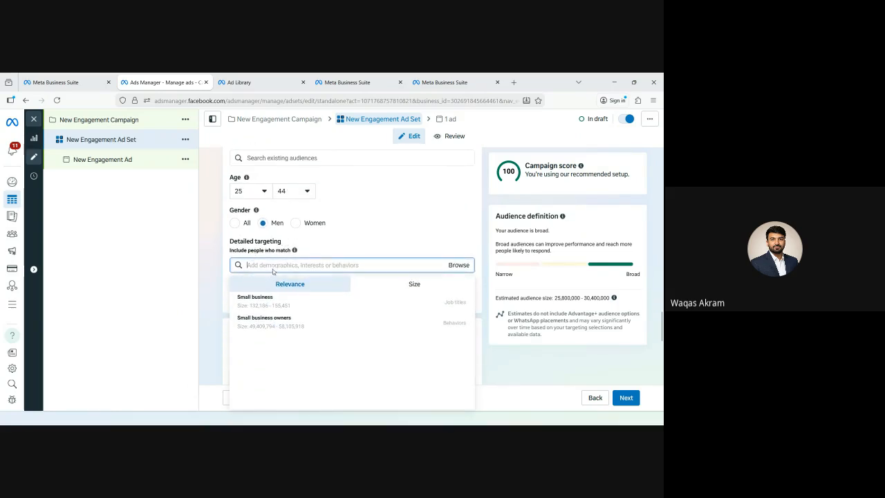
{"action": "left_click", "coordinate": [368, 221]}
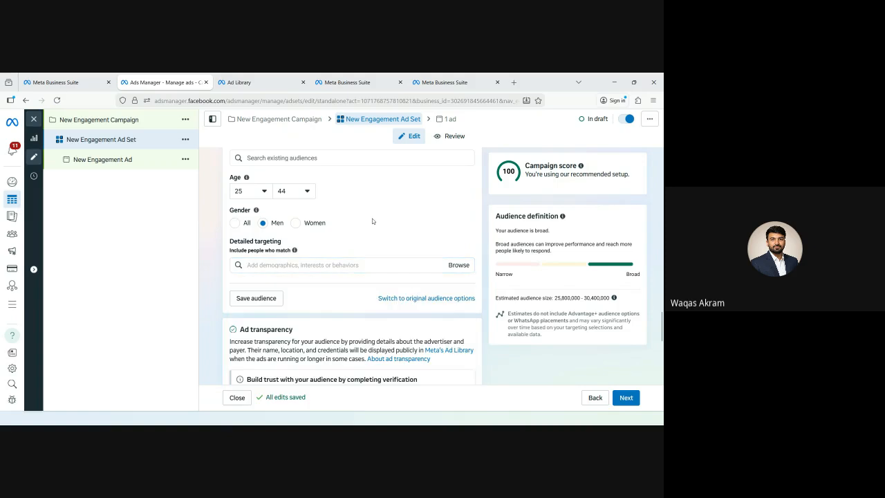
{"action": "left_click", "coordinate": [303, 266]}
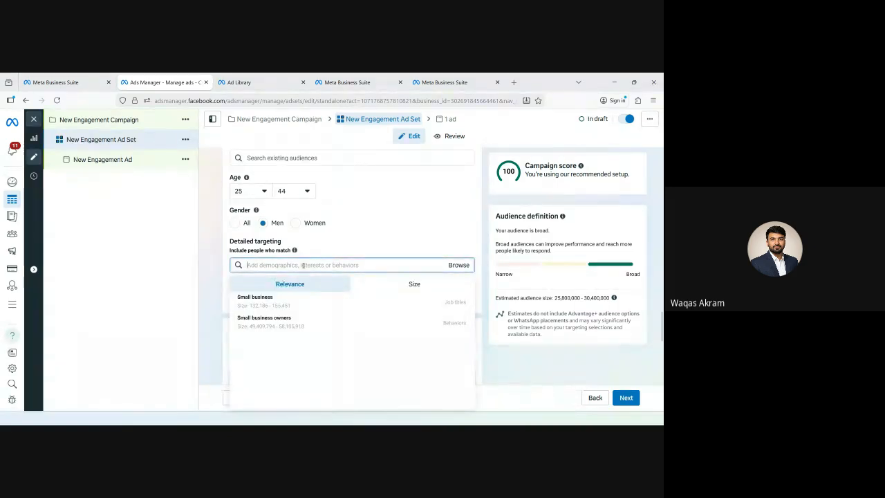
{"action": "left_click", "coordinate": [367, 218]}
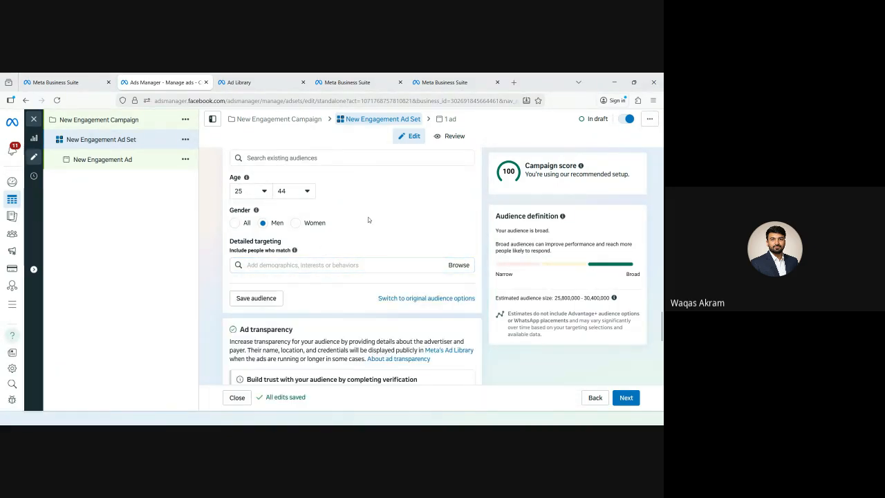
{"action": "scroll", "coordinate": [328, 255], "scroll_direction": "up", "scroll_amount": 3}
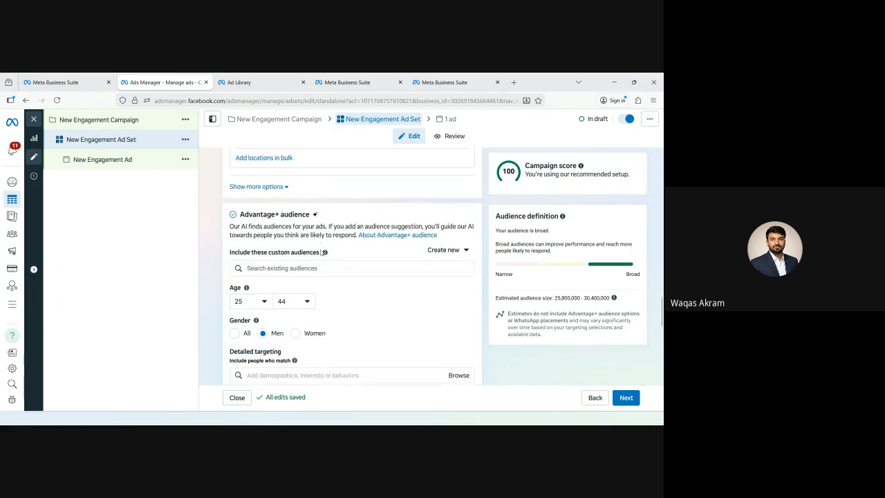
Add the suggested job title "Small business" to the audience's Detailed targeting
{"action": "scroll", "coordinate": [331, 246], "scroll_direction": "down", "scroll_amount": 2}
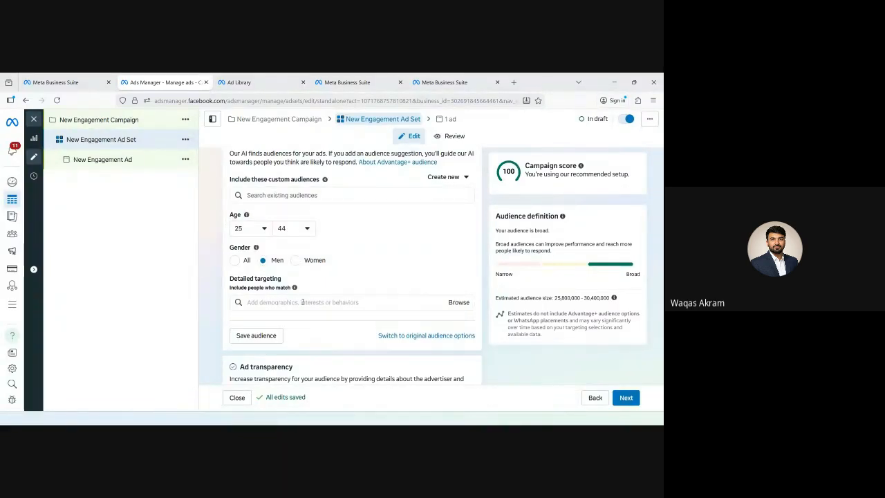
{"action": "left_click", "coordinate": [302, 302]}
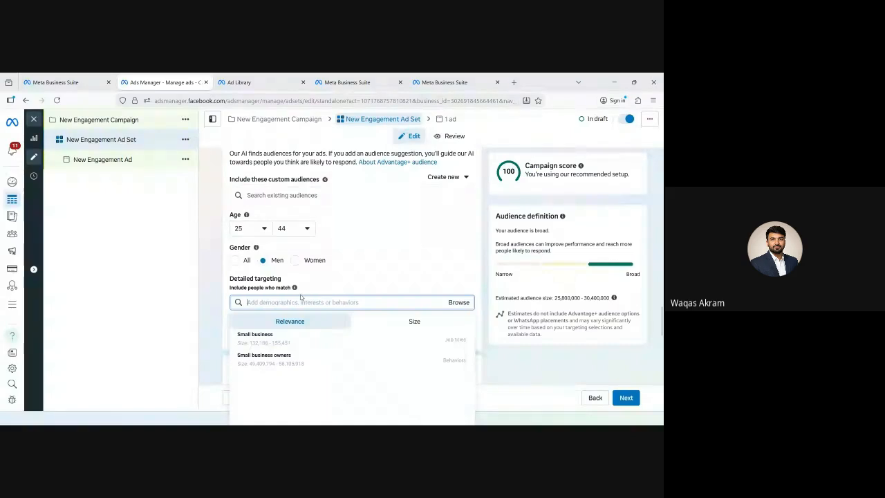
{"action": "mouse_move", "coordinate": [255, 343]}
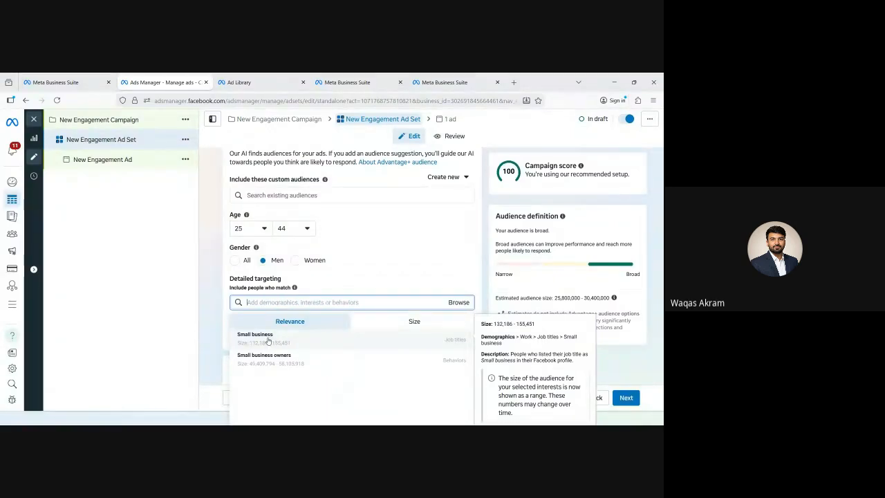
{"action": "left_click", "coordinate": [268, 341]}
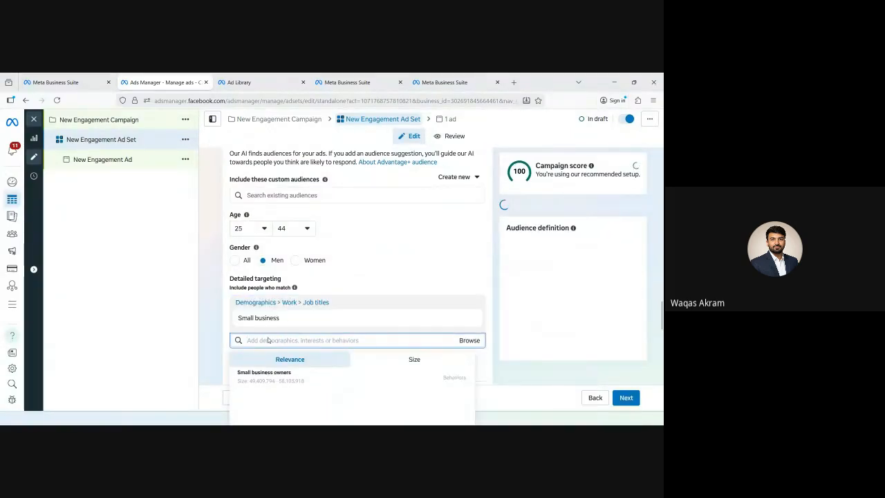
Open the ad set's Advantage+ placements for editing to view the Advantage+ and manual placement choices
{"action": "scroll", "coordinate": [352, 307], "scroll_direction": "down", "scroll_amount": 3}
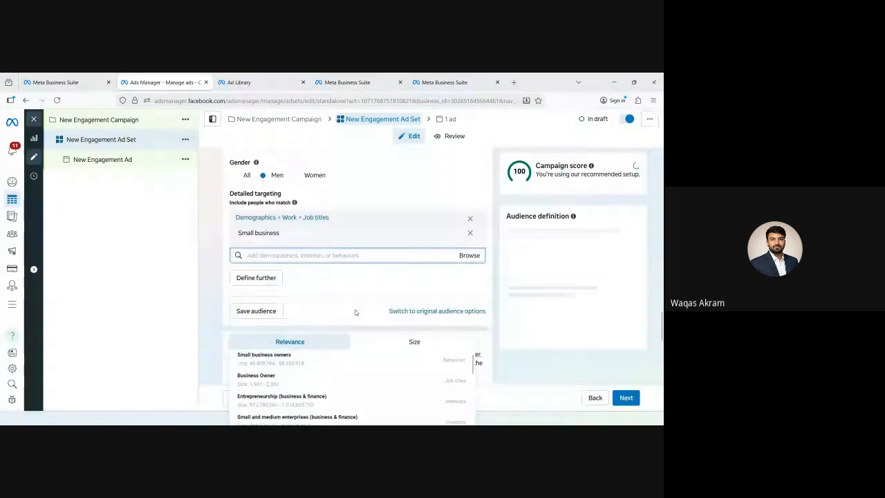
{"action": "scroll", "coordinate": [370, 306], "scroll_direction": "down", "scroll_amount": 3}
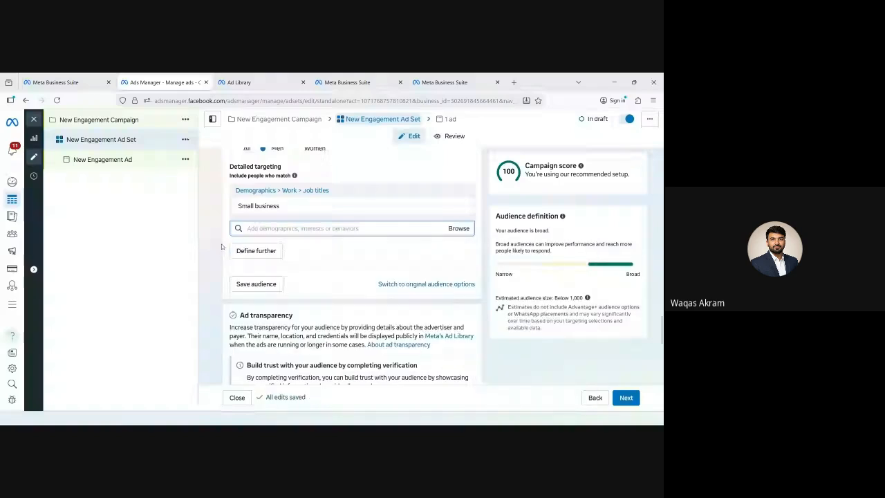
{"action": "scroll", "coordinate": [226, 245], "scroll_direction": "down", "scroll_amount": 1}
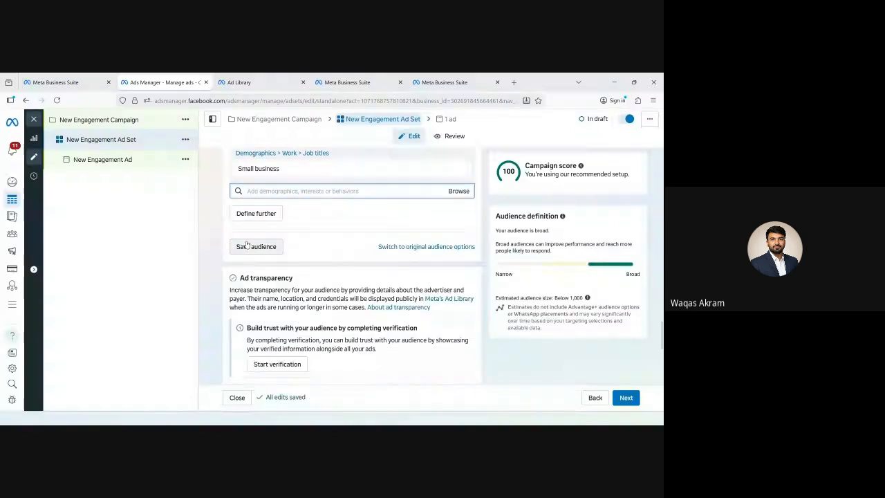
{"action": "scroll", "coordinate": [247, 243], "scroll_direction": "down", "scroll_amount": 1}
{"action": "scroll", "coordinate": [248, 244], "scroll_direction": "down", "scroll_amount": 1}
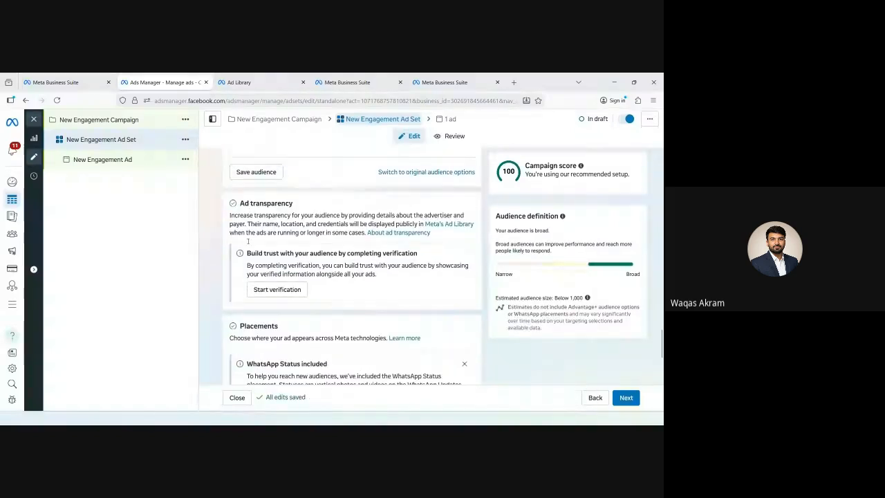
{"action": "scroll", "coordinate": [248, 244], "scroll_direction": "down", "scroll_amount": 2}
{"action": "scroll", "coordinate": [248, 243], "scroll_direction": "down", "scroll_amount": 1}
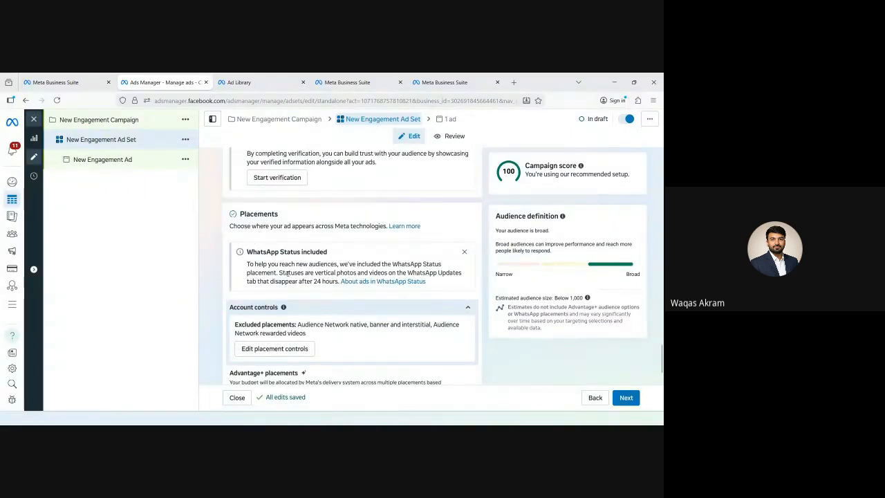
{"action": "scroll", "coordinate": [266, 225], "scroll_direction": "down", "scroll_amount": 1}
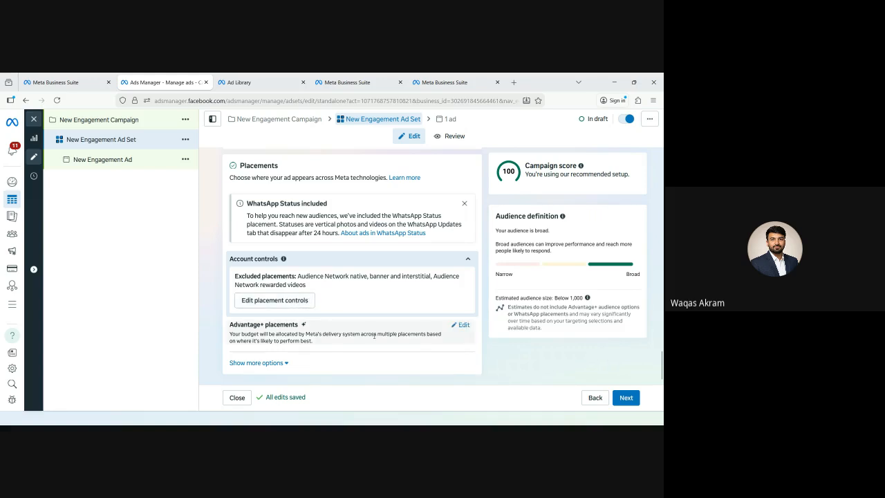
{"action": "left_click", "coordinate": [464, 325]}
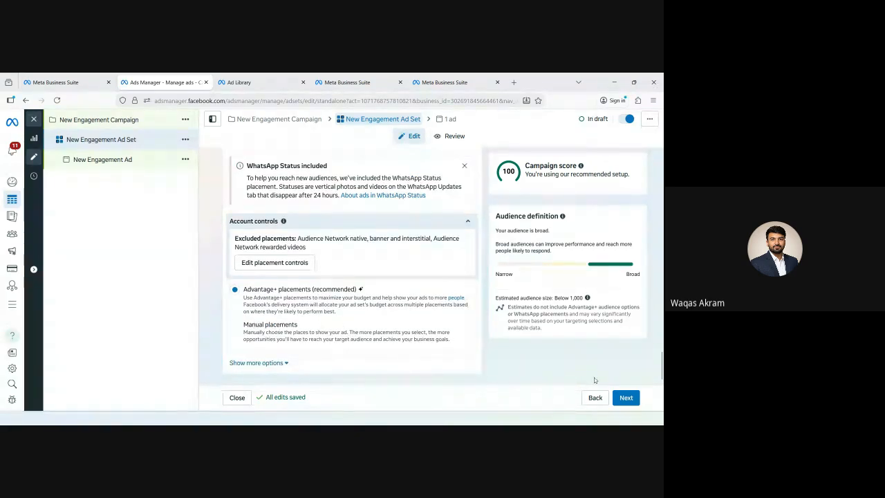
Proceed to the New Engagement Ad and go through its identity and ad setup sections to Ad creative
{"action": "left_click", "coordinate": [626, 398]}
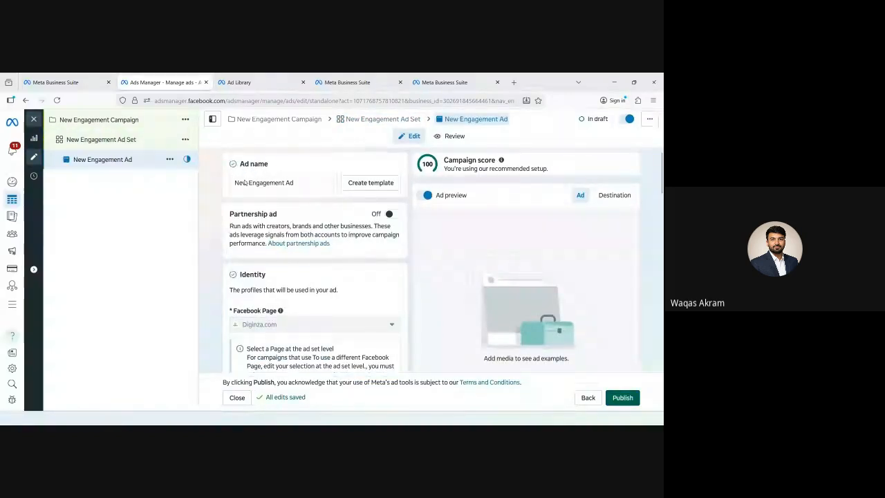
{"action": "scroll", "coordinate": [255, 200], "scroll_direction": "down", "scroll_amount": 2}
{"action": "scroll", "coordinate": [255, 200], "scroll_direction": "down", "scroll_amount": 6}
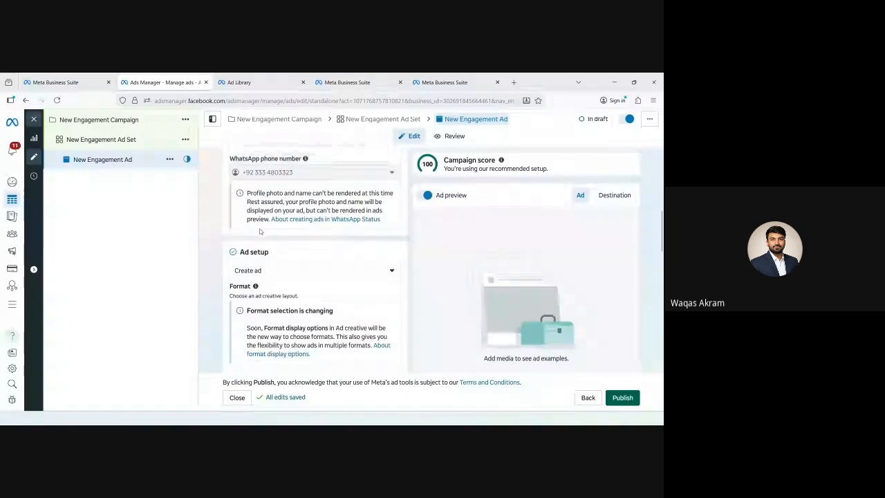
{"action": "scroll", "coordinate": [260, 230], "scroll_direction": "down", "scroll_amount": 7}
{"action": "scroll", "coordinate": [254, 245], "scroll_direction": "down", "scroll_amount": 6}
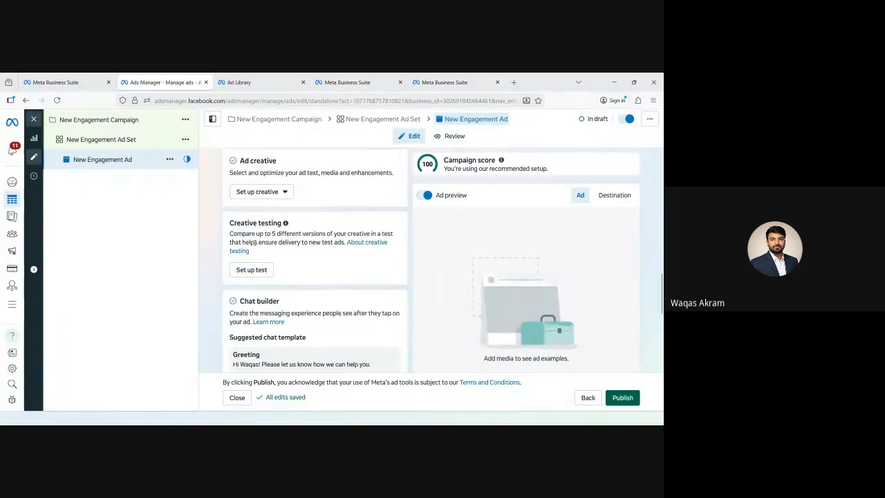